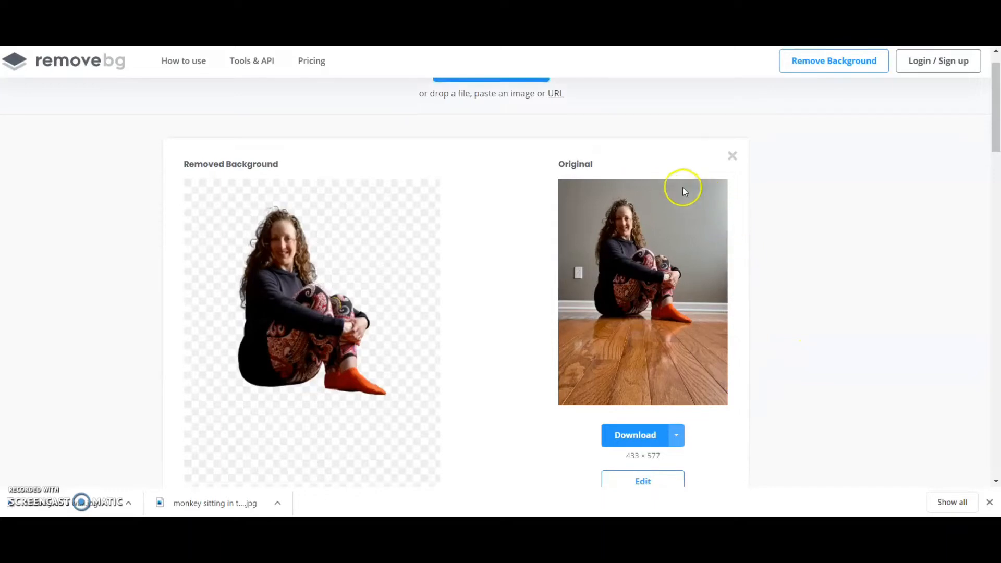
Open the removed-background image of the sitting woman for editing with the erase and restore tools.
scroll(683, 189, down, 1)
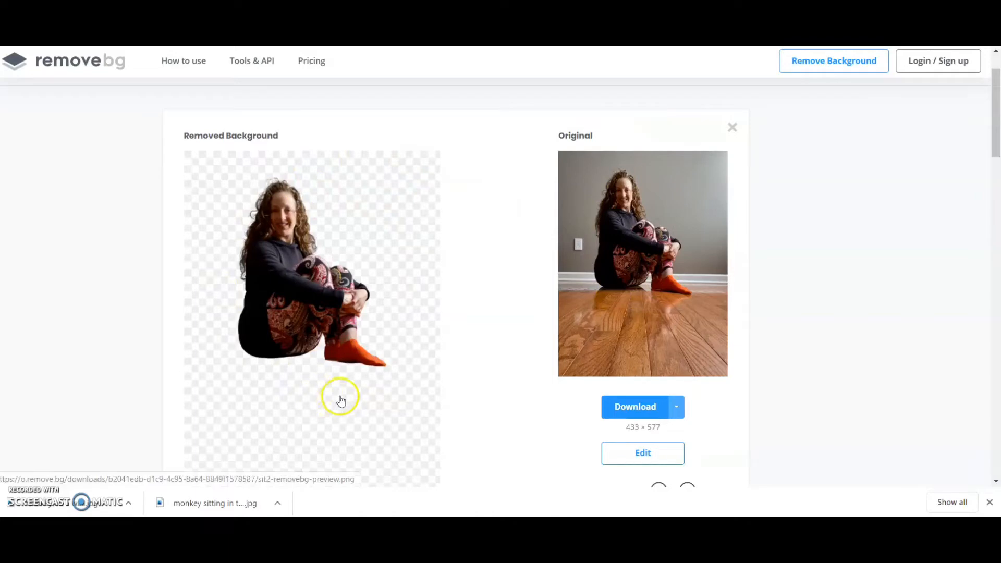
click(655, 462)
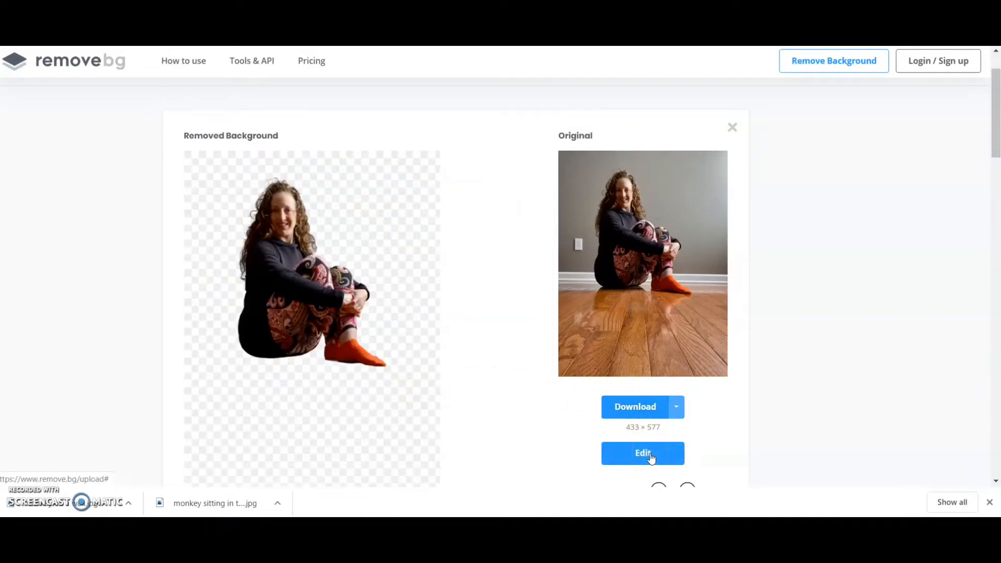
click(641, 452)
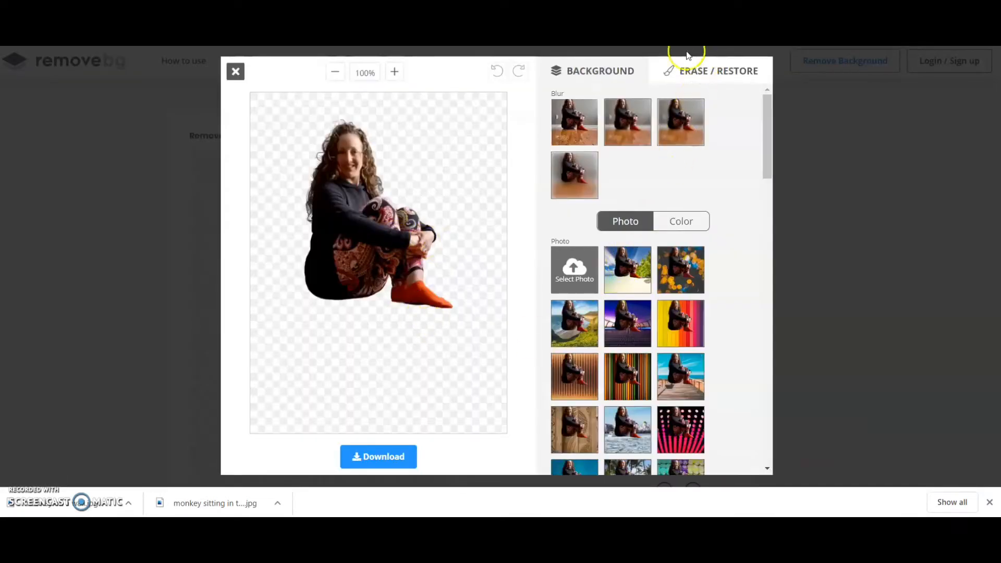
click(703, 74)
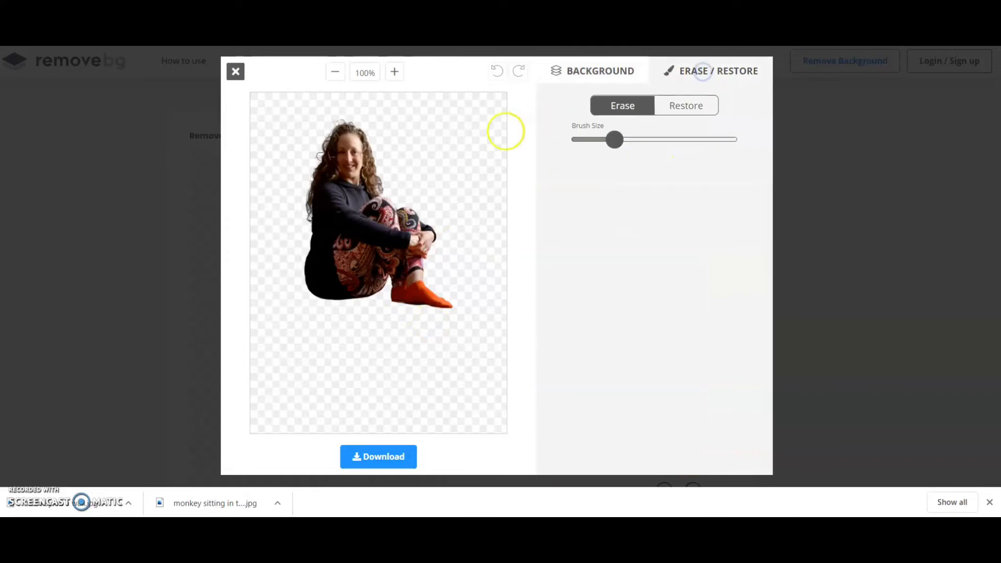
Try erasing the orange sock with an enlarged brush, and undo the stroke.
drag(614, 140, 660, 142)
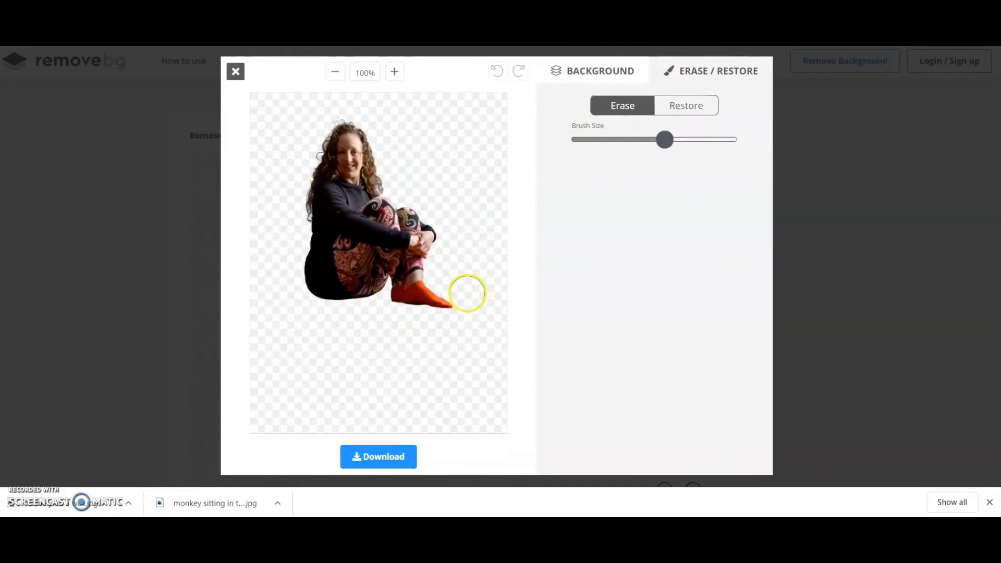
mouse_move(467, 293)
mouse_down()
mouse_move(445, 293)
mouse_move(438, 313)
mouse_up()
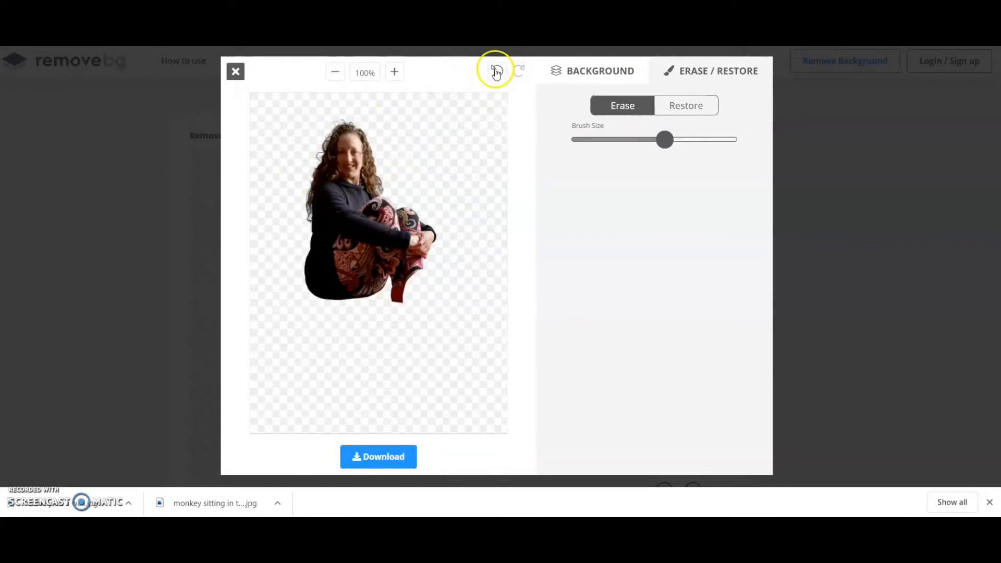
click(496, 72)
Try restoring the original background around the woman's head, and undo the stroke.
click(667, 112)
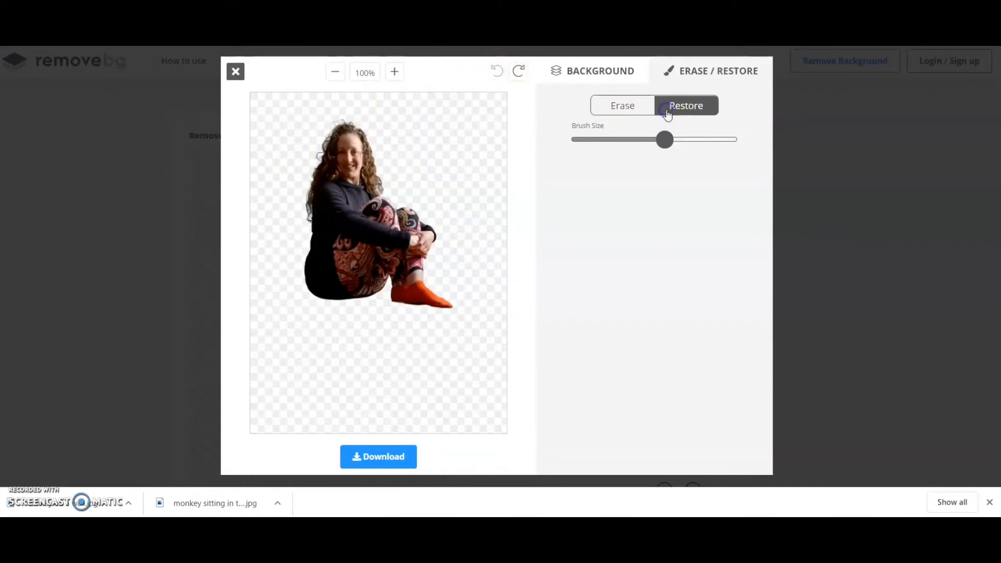
mouse_move(358, 104)
mouse_down()
mouse_move(326, 118)
mouse_move(375, 152)
mouse_move(313, 140)
mouse_up()
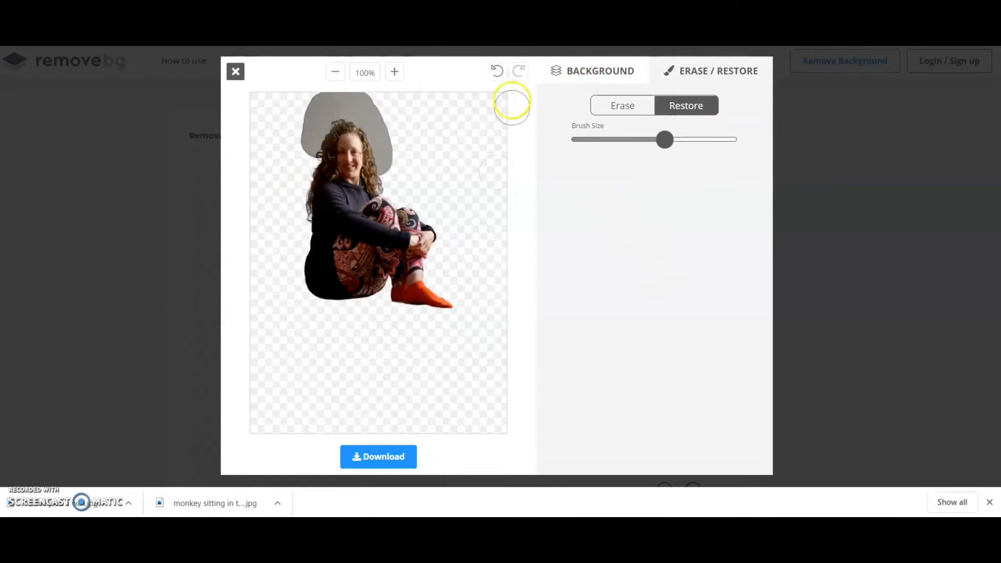
click(508, 76)
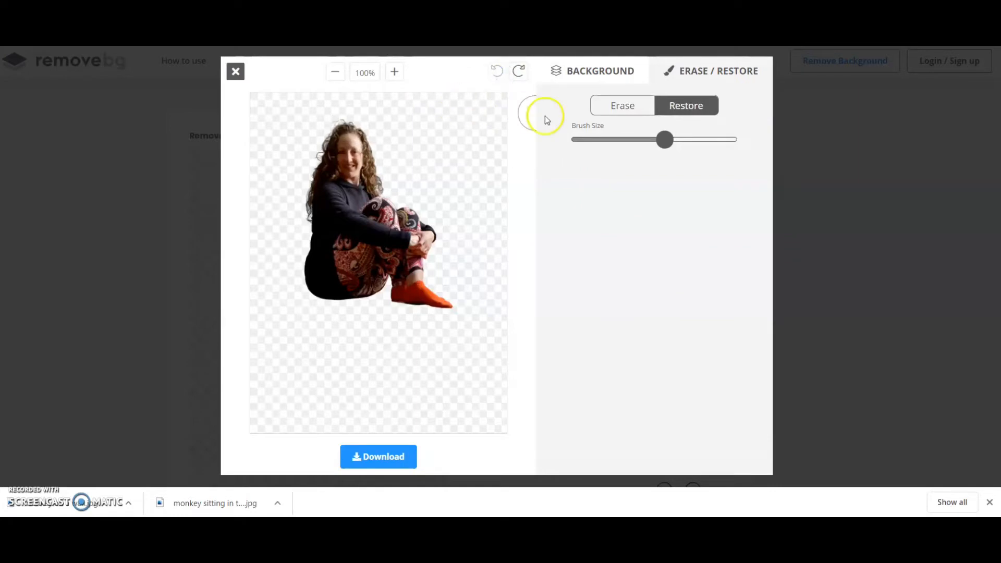
Try erasing the stray hair above the woman's head with the large brush, and undo the stroke.
click(634, 107)
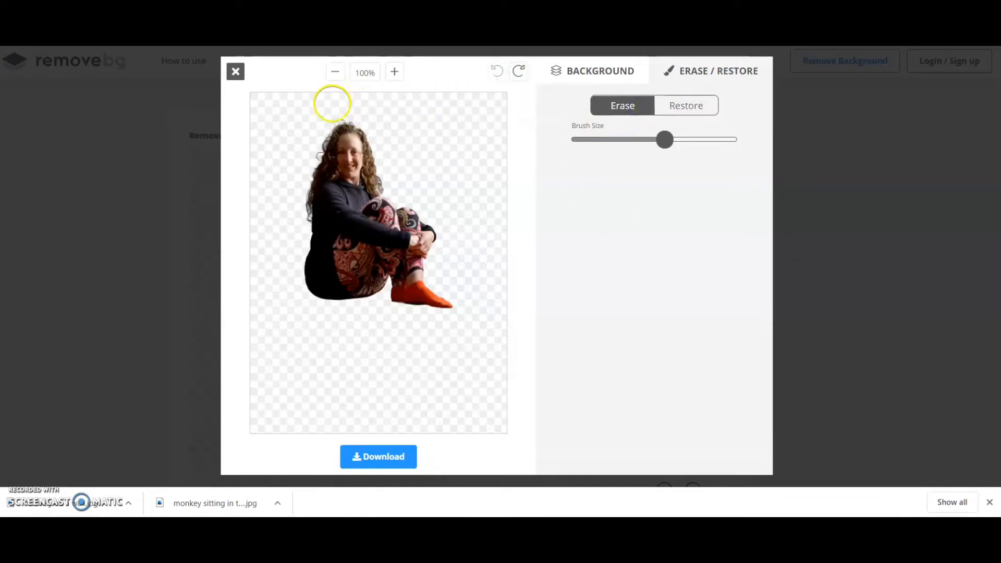
drag(329, 106, 339, 108)
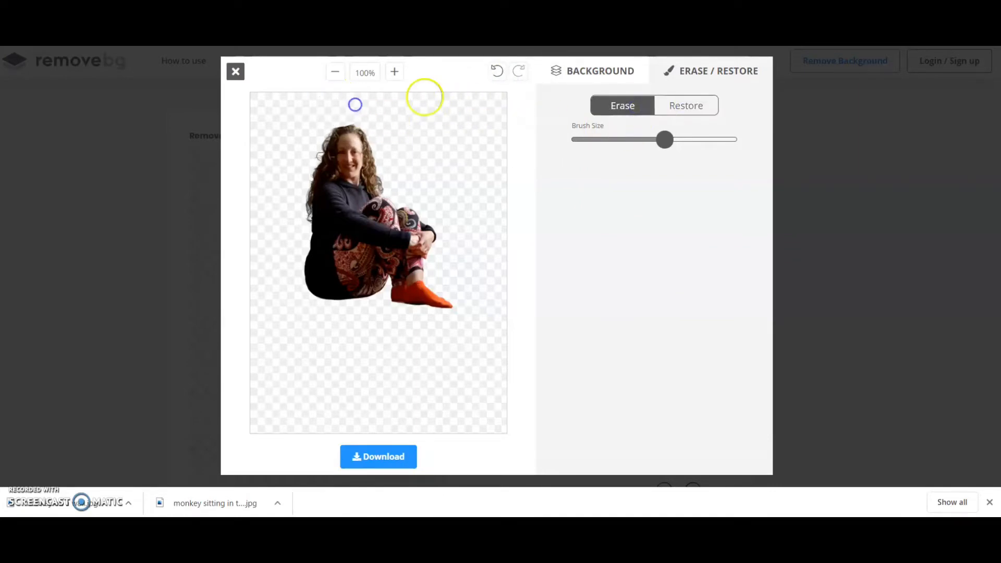
click(493, 72)
Reduce the eraser's brush size and erase the stray hair just above the woman's head.
drag(665, 139, 613, 139)
drag(338, 107, 332, 116)
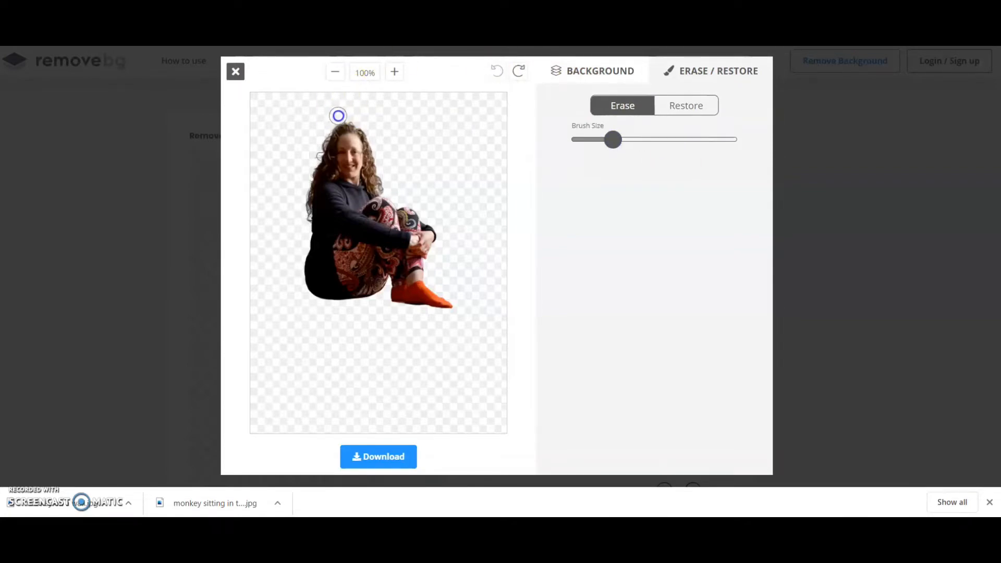
drag(340, 113, 339, 112)
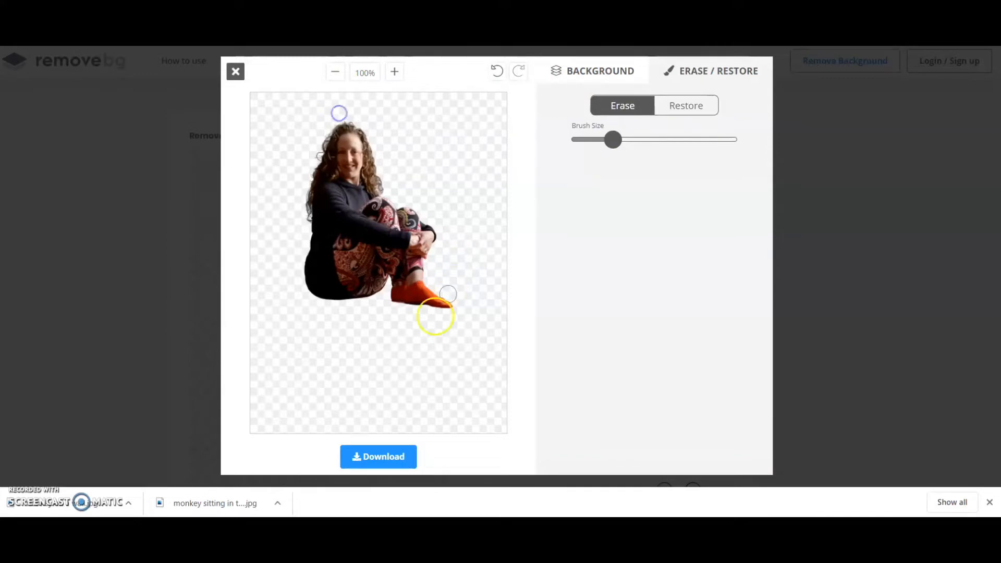
Download the edited cutout image and dismiss the download prompt.
click(395, 460)
click(515, 265)
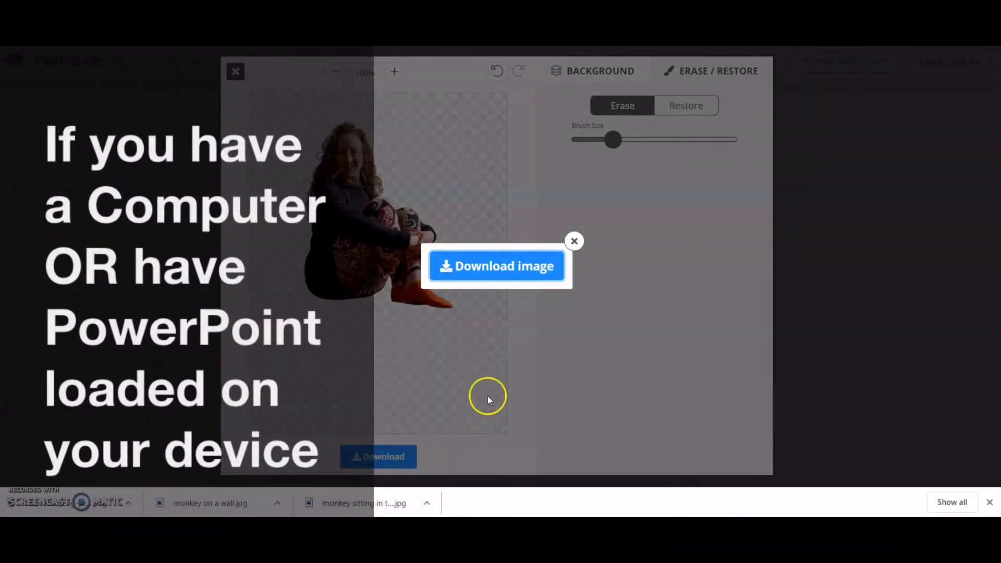
click(574, 241)
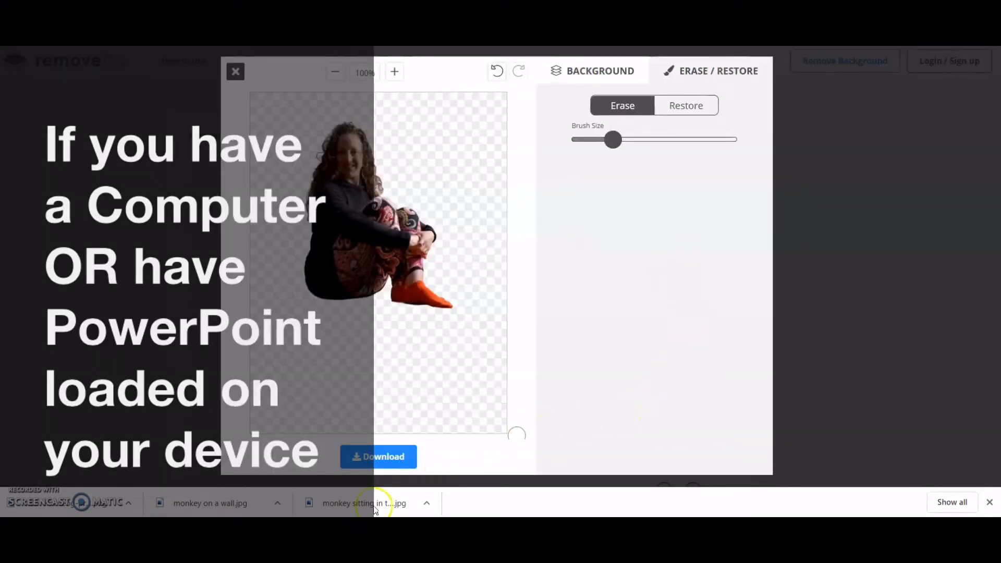
Launch Microsoft Office PowerPoint 2007 through the Windows search.
key(super+s)
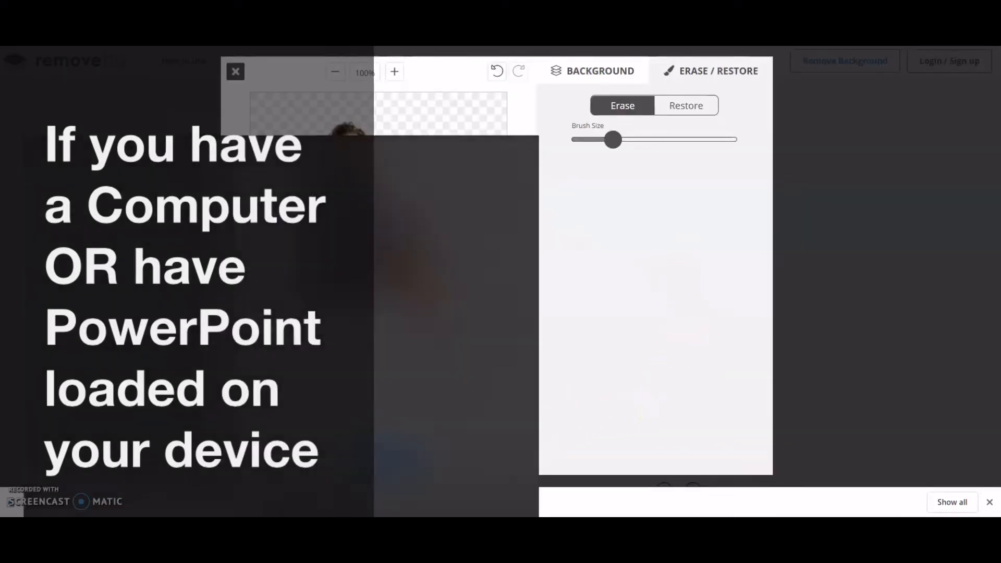
text(po)
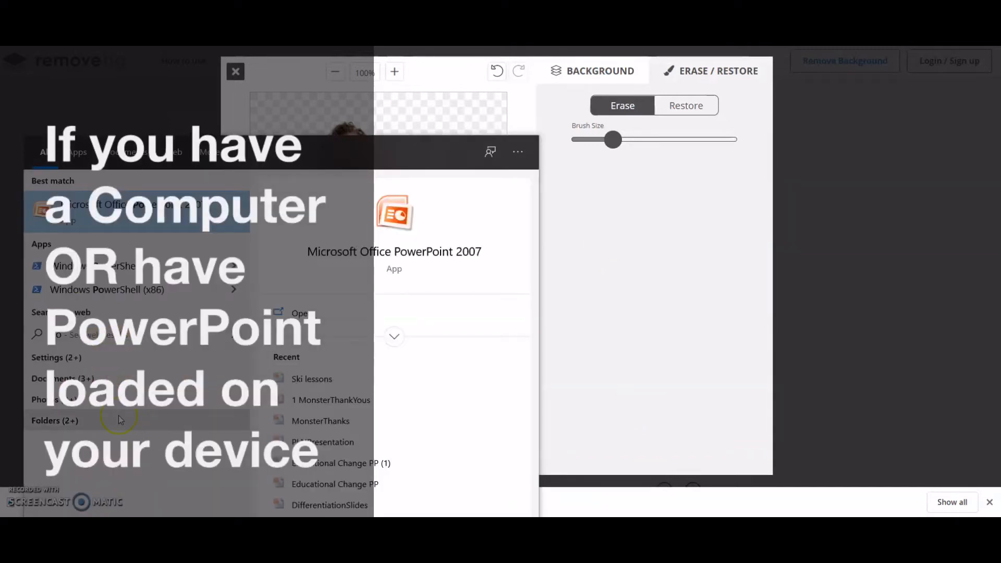
click(127, 212)
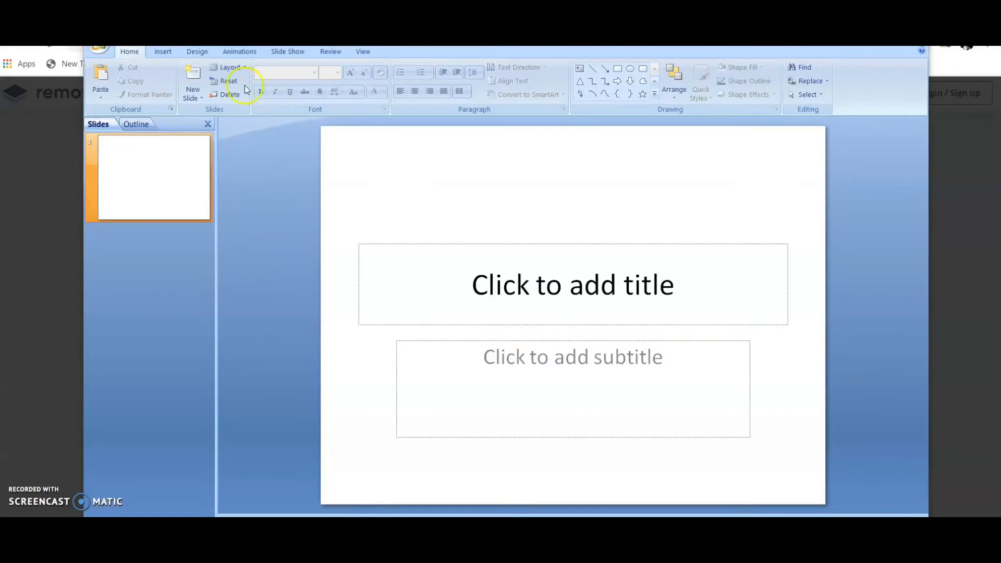
Insert the "monkey sitting in tree" picture from the Downloads folder onto the slide.
click(162, 52)
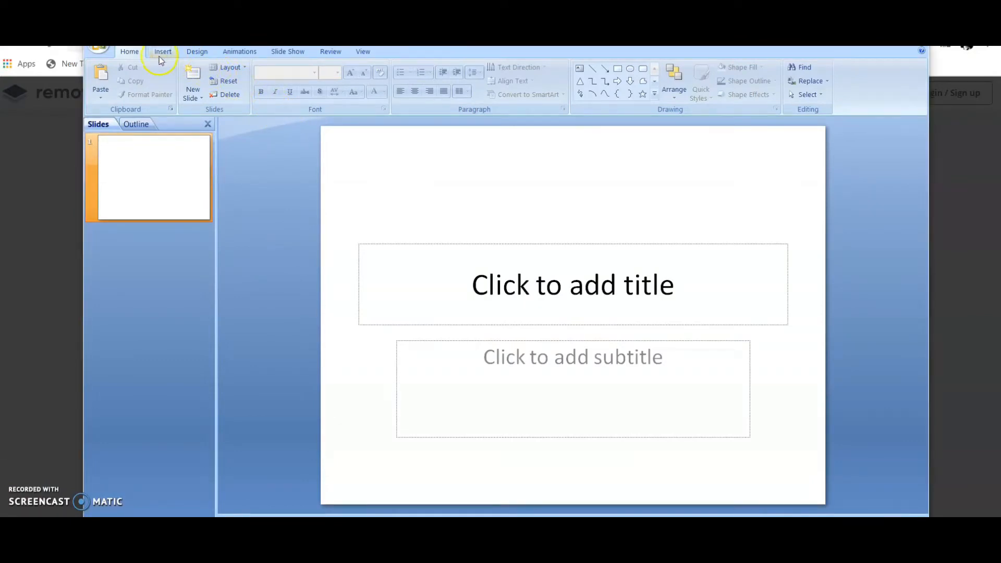
click(160, 52)
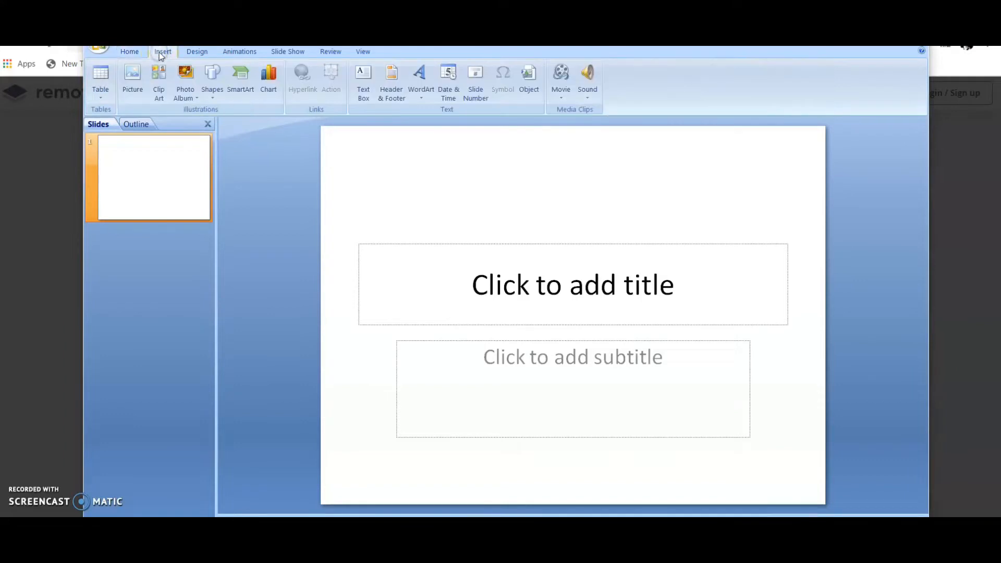
click(134, 82)
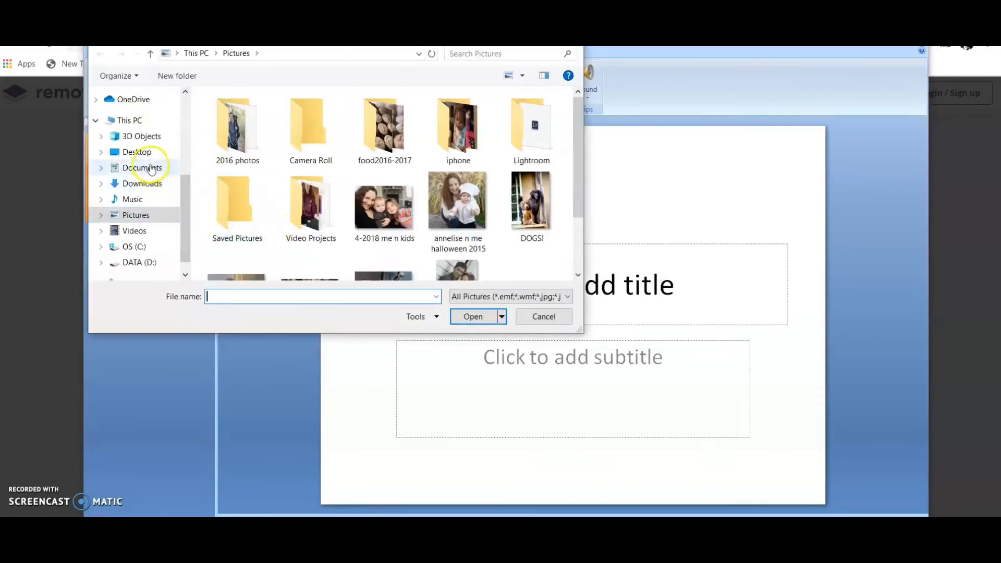
click(146, 183)
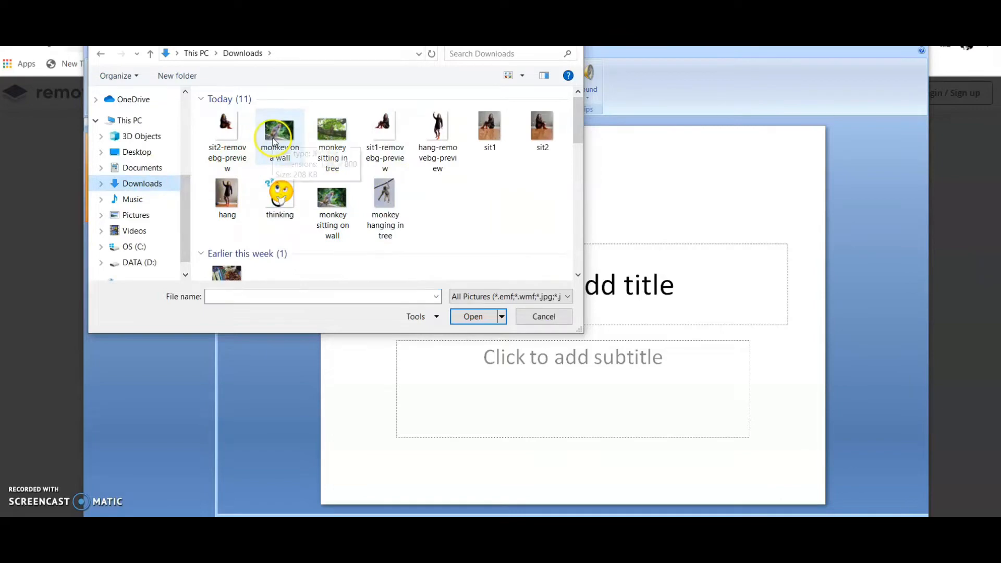
double_click(346, 152)
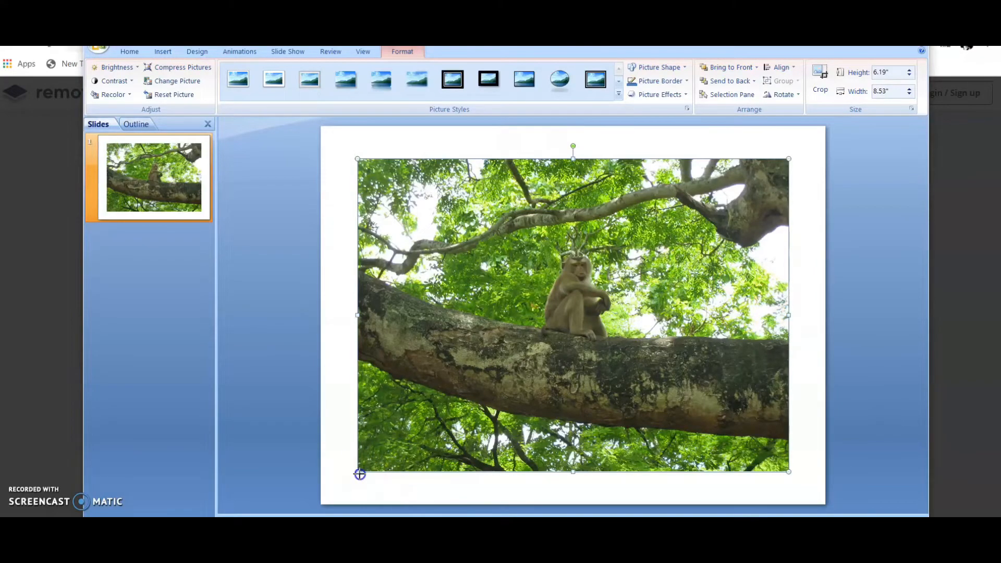
Enlarge the monkey picture to 10" wide and 7.26" high so that it spans the slide, and deselect it.
drag(360, 474, 321, 500)
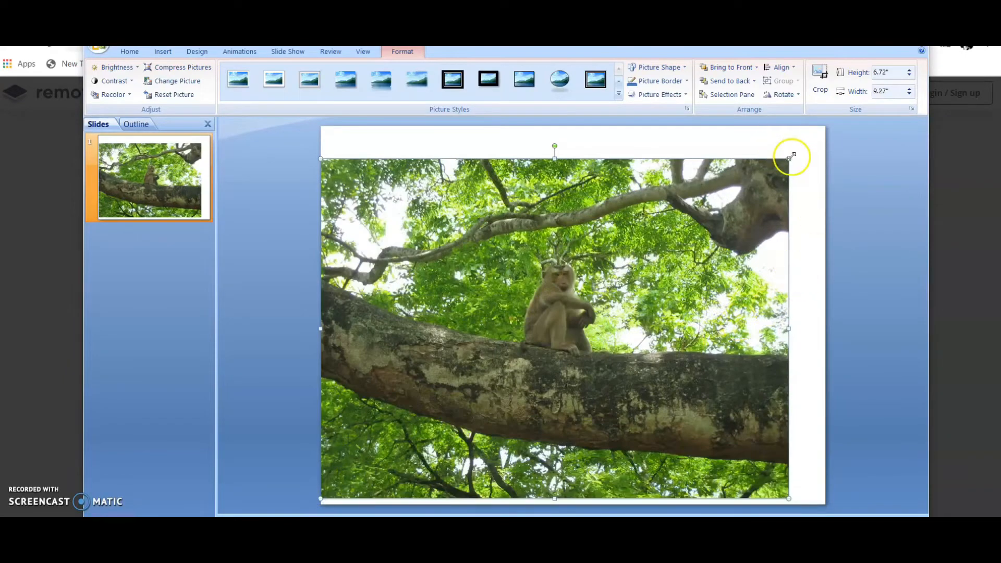
drag(790, 156, 829, 149)
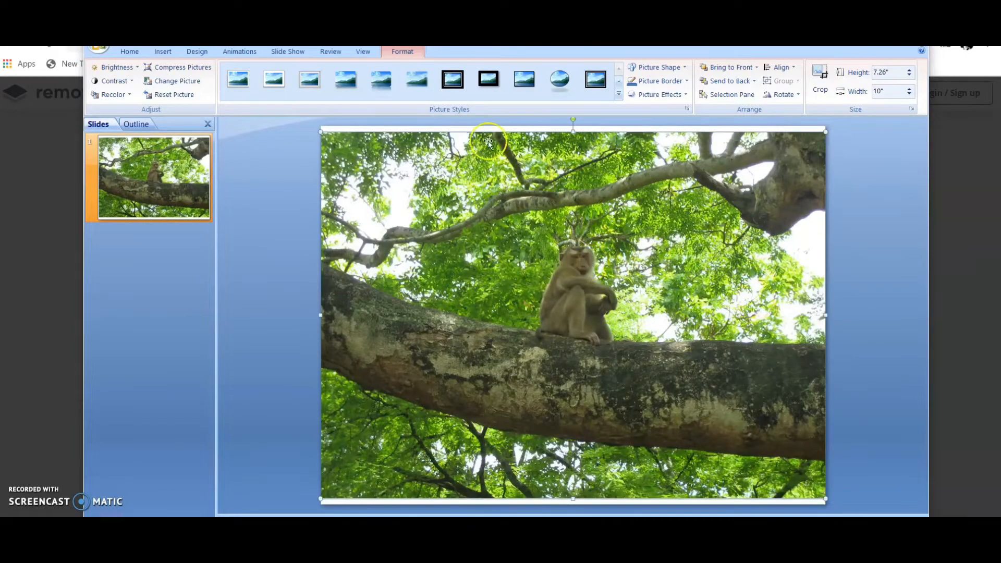
click(286, 174)
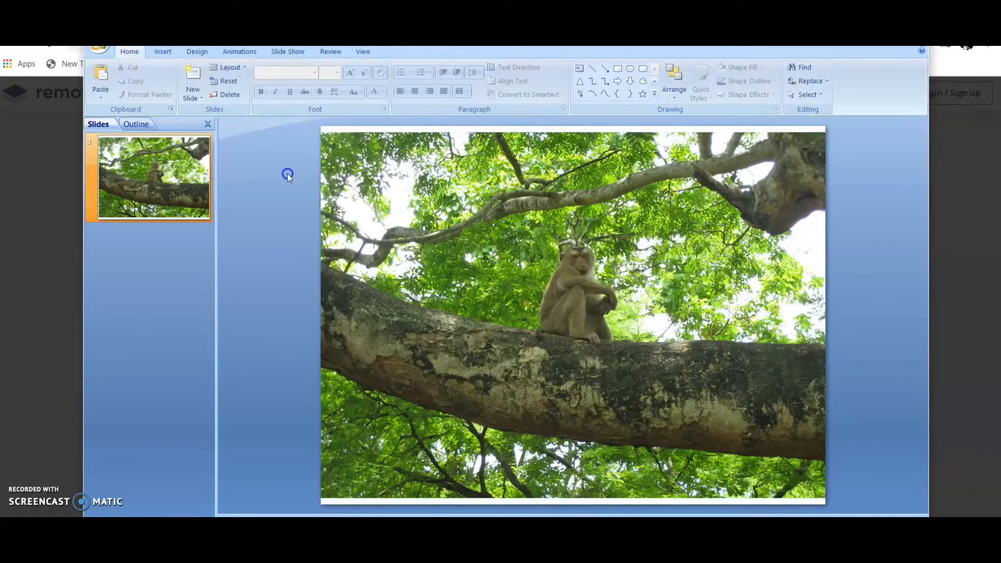
Insert the sit2-removebg-preview picture and place the woman on the branch to the left of the monkey.
click(172, 55)
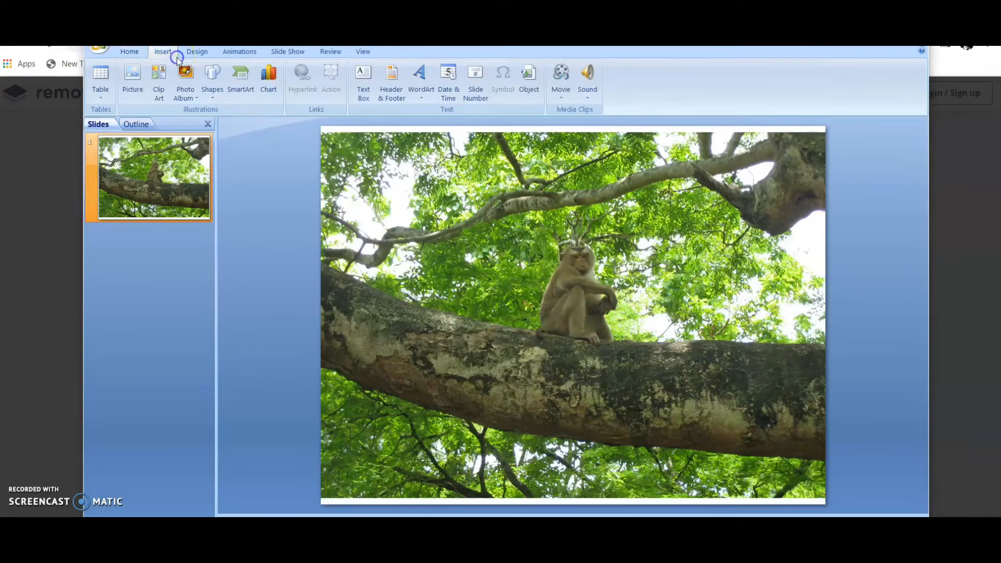
click(138, 81)
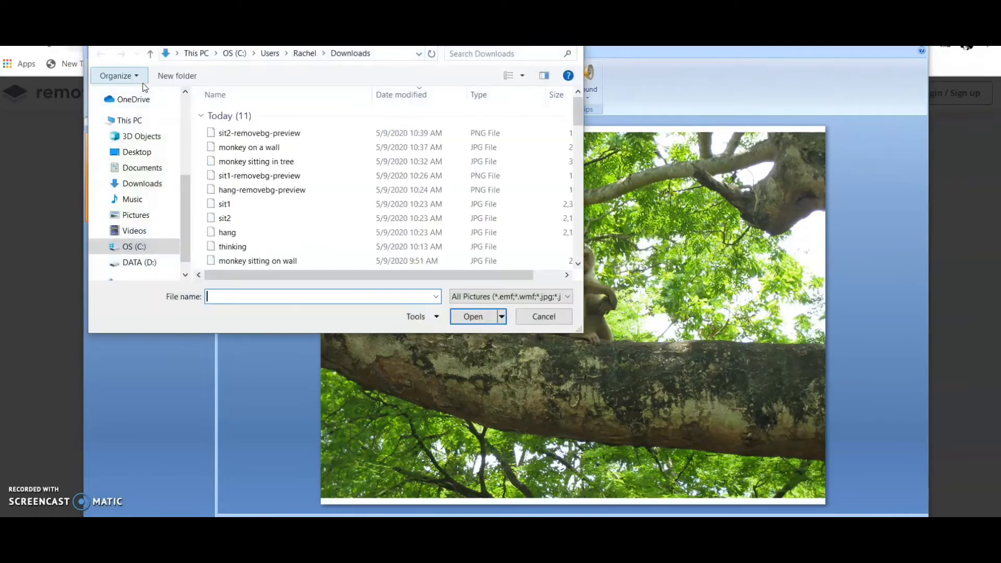
click(251, 134)
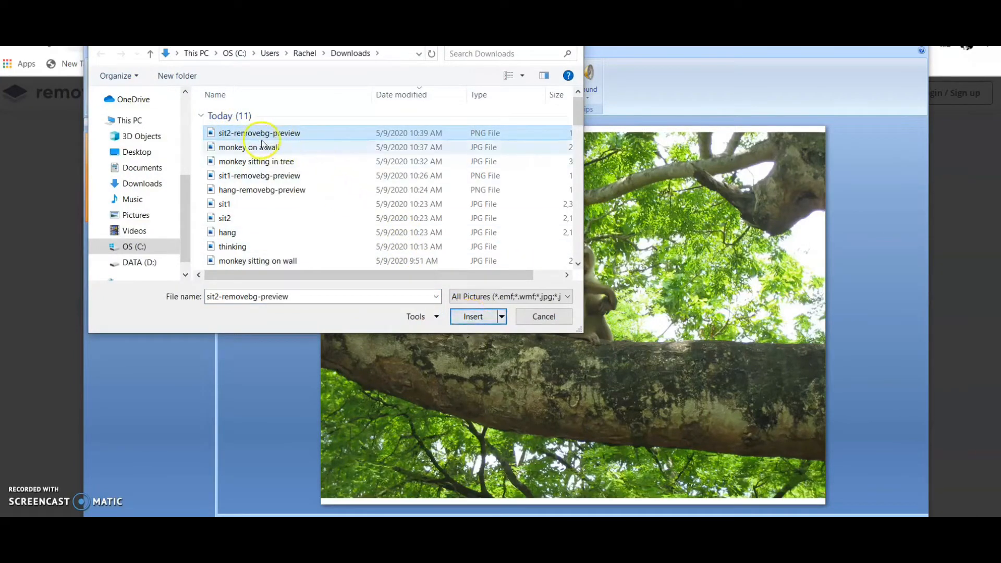
click(474, 315)
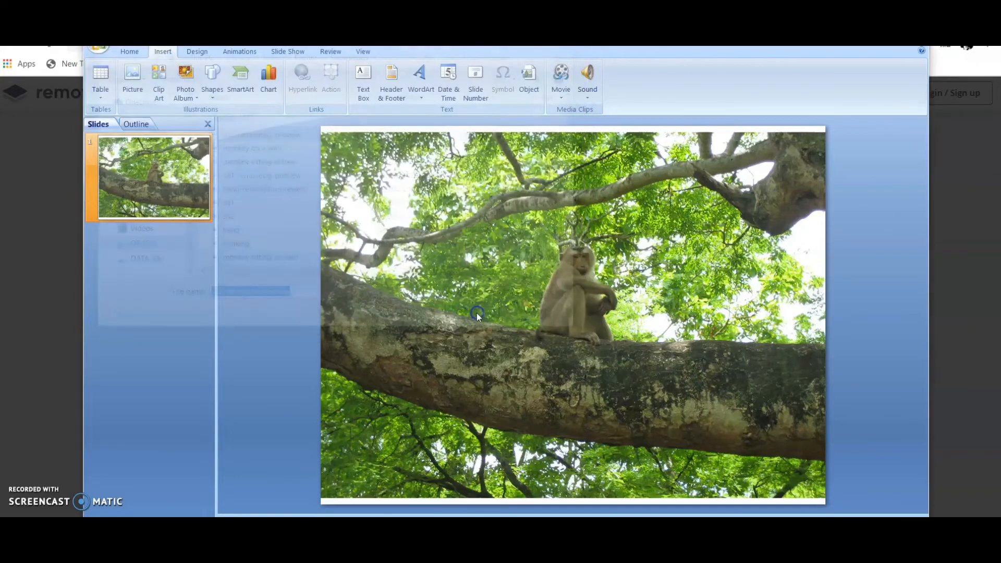
drag(537, 278, 460, 255)
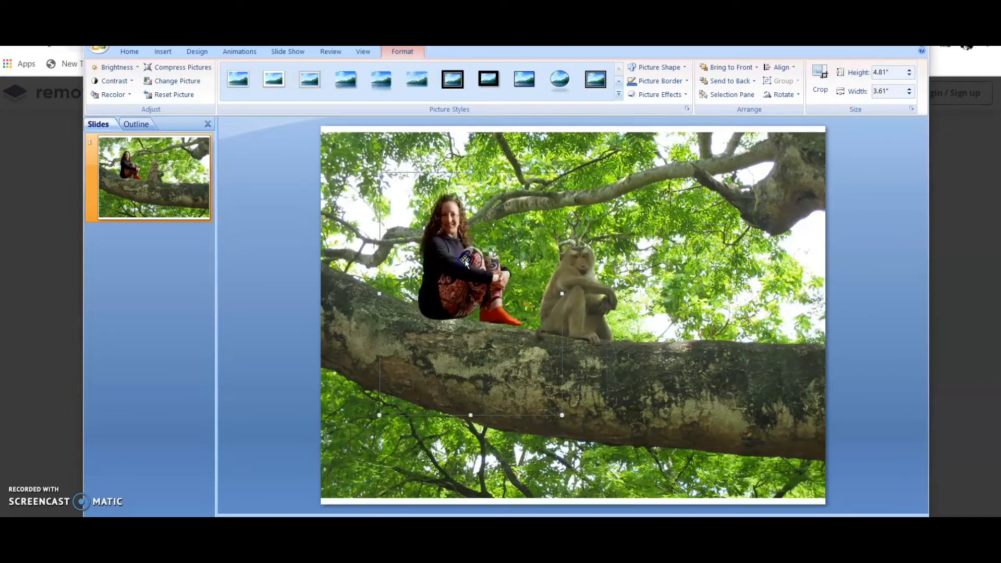
Enlarge the woman's cutout to 5.33" high and mirror it horizontally to 3" wide on the branch to the monkey's right.
drag(553, 171, 581, 145)
drag(377, 280, 733, 341)
drag(721, 304, 737, 320)
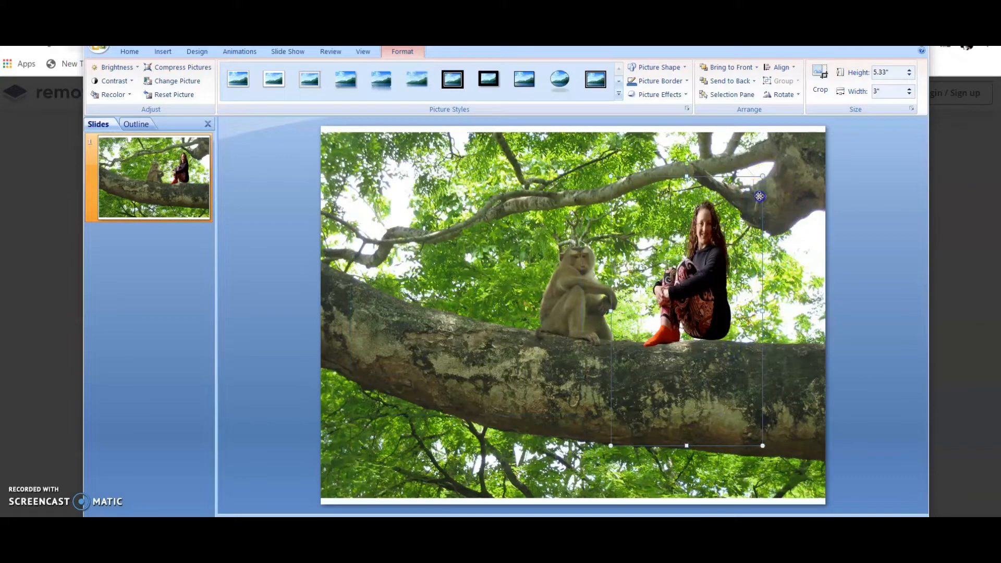
Enlarge the woman's cutout to 5.63" by 3.17" and seat it on the branch close to the monkey's right side.
drag(761, 199, 756, 207)
drag(725, 264, 793, 264)
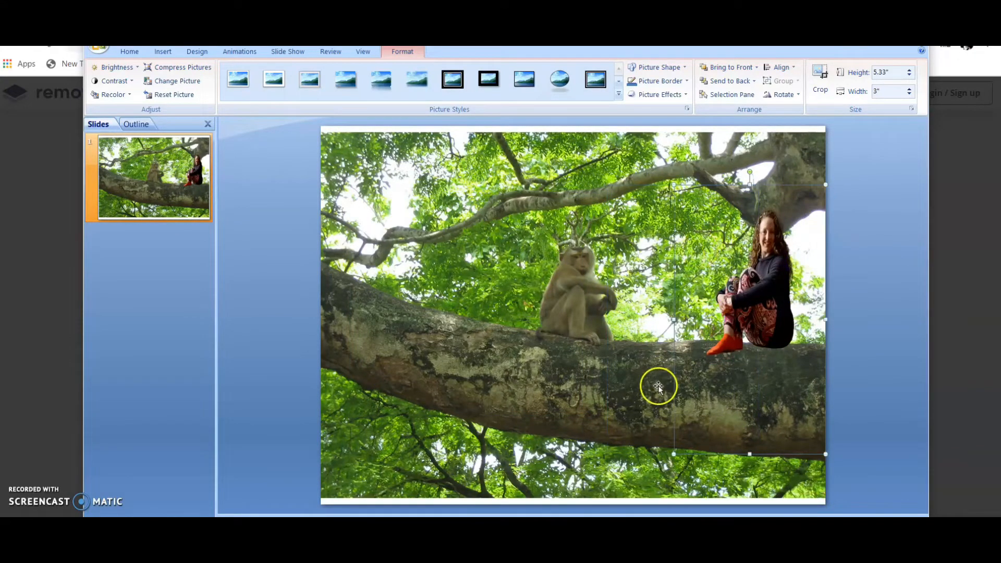
drag(672, 455, 665, 469)
drag(742, 348, 671, 342)
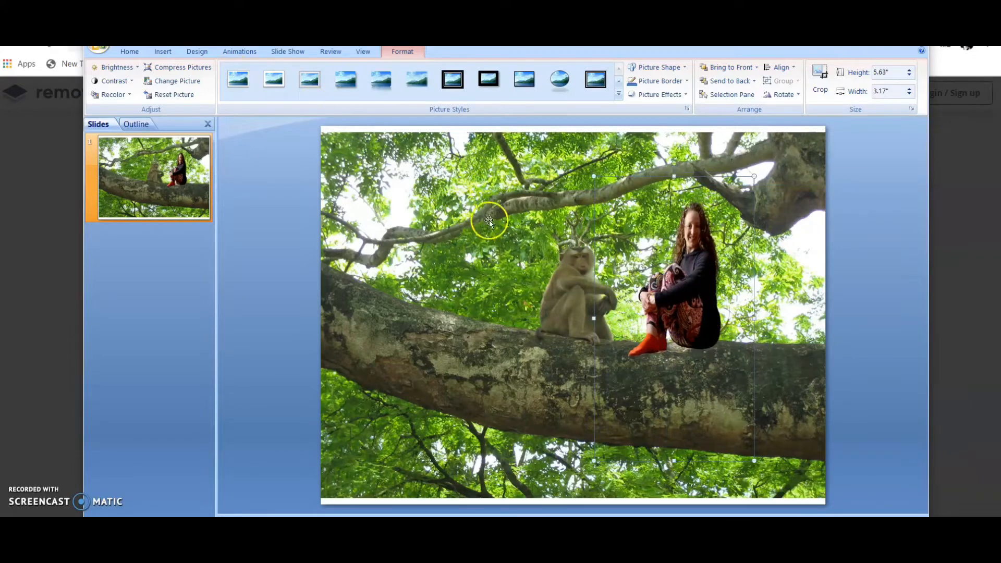
drag(682, 281, 678, 276)
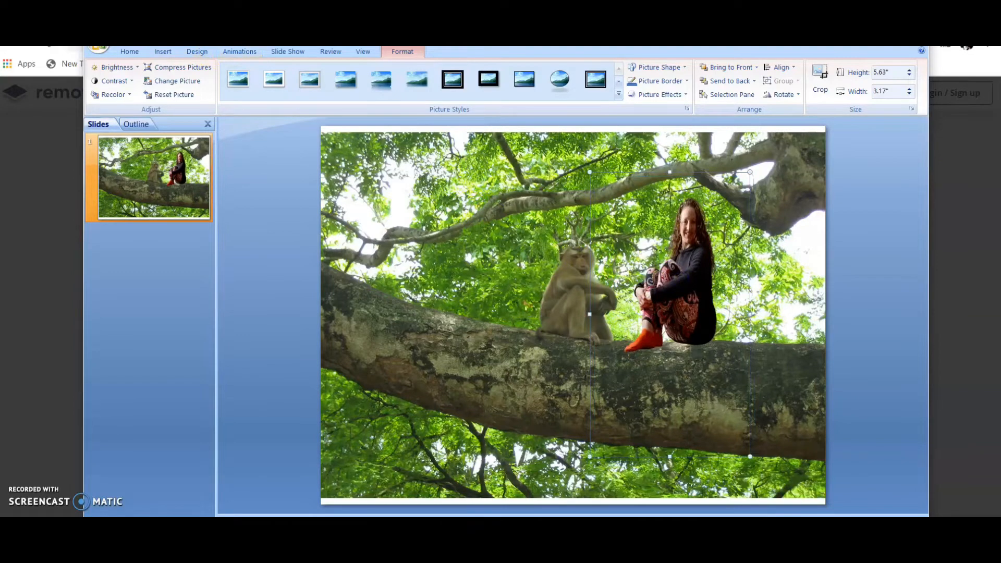
Export only the current slide as a JPEG named "me sitting on tree branch with monkey" in the Downloads folder.
drag(251, 39, 250, 61)
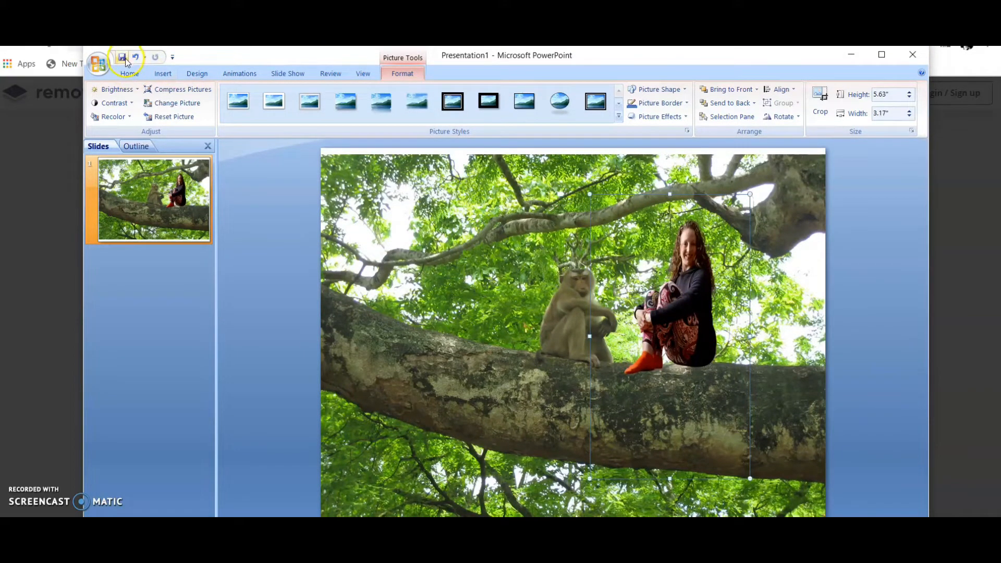
click(99, 62)
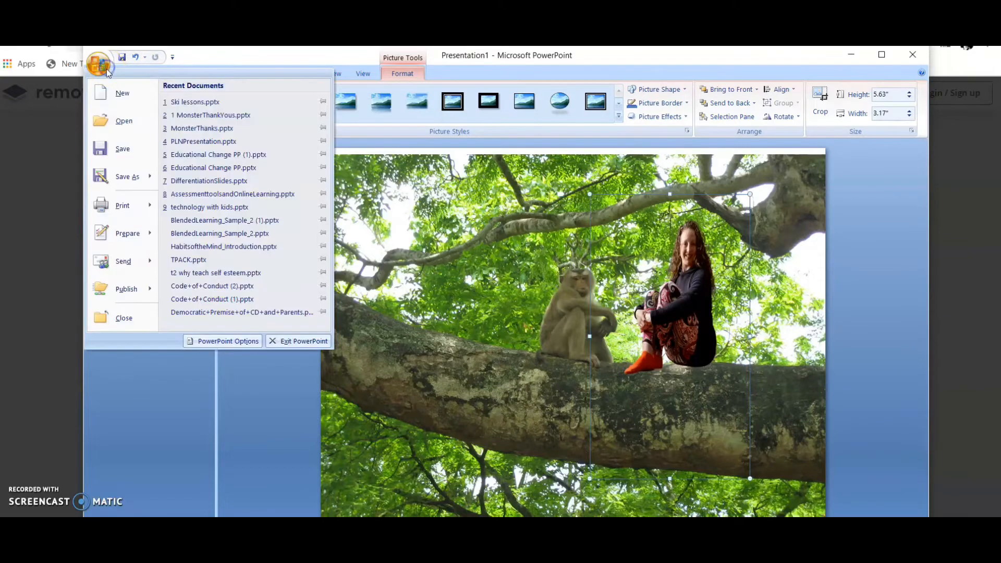
click(141, 177)
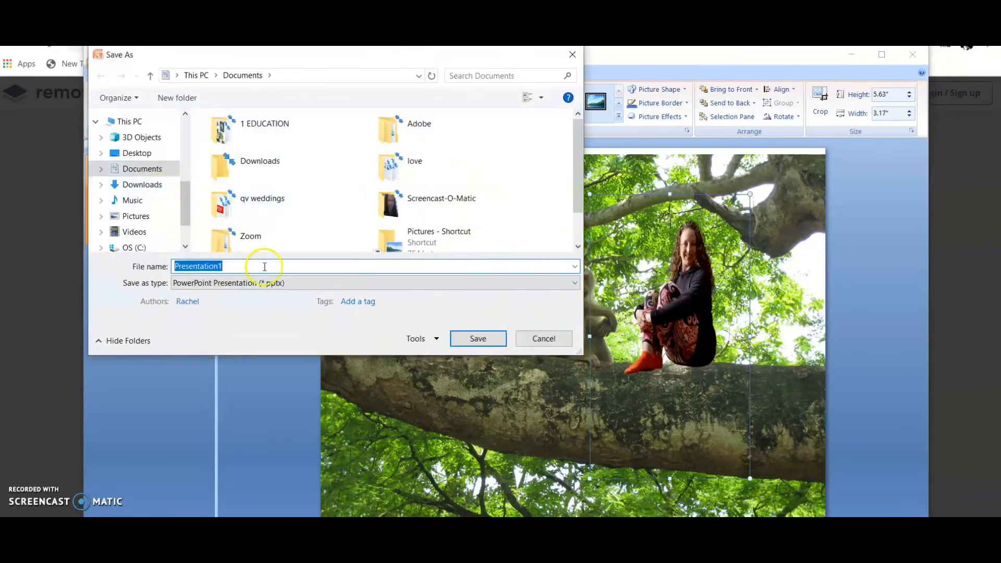
click(276, 284)
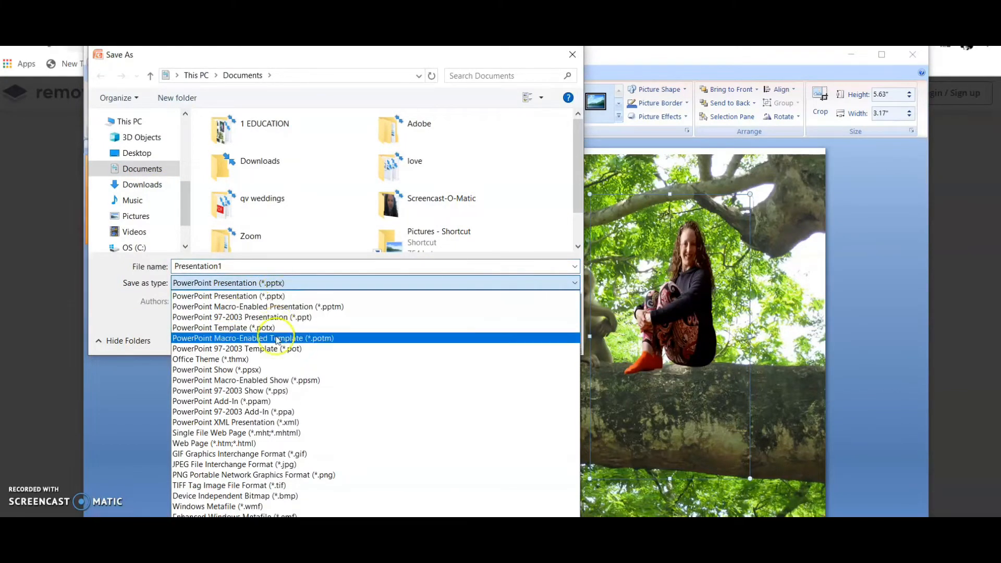
click(288, 466)
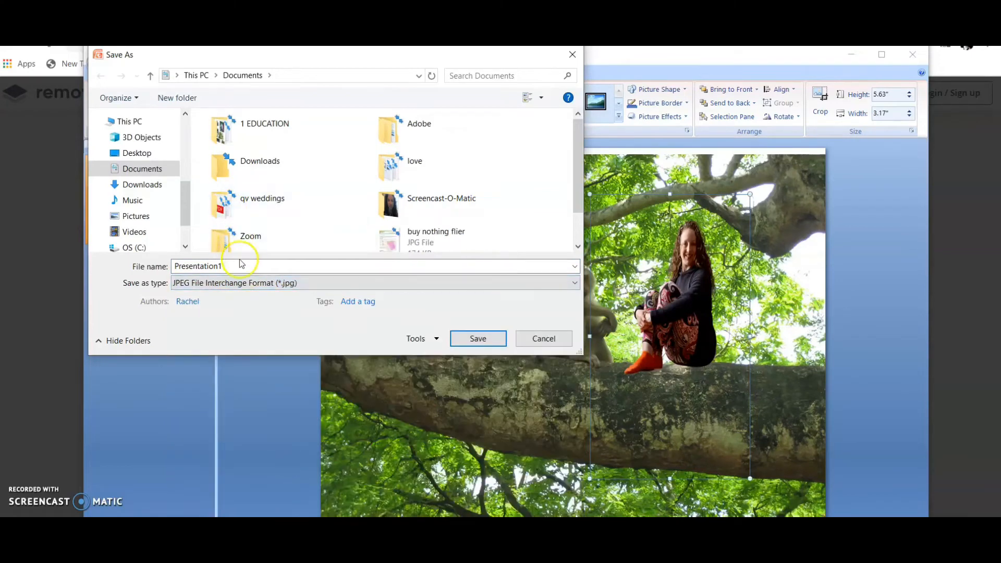
drag(239, 265, 42, 176)
text(me sitting on t)
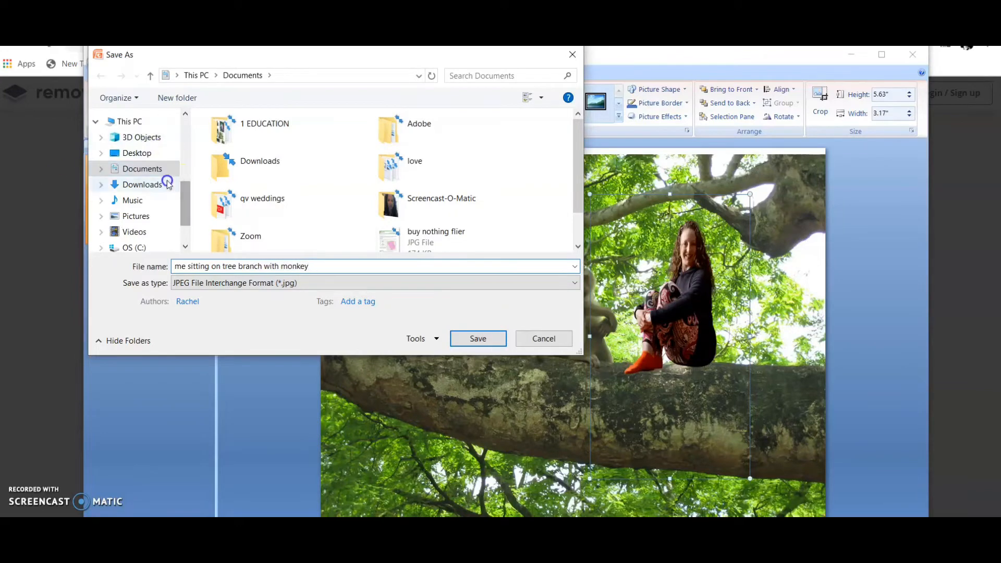
click(151, 182)
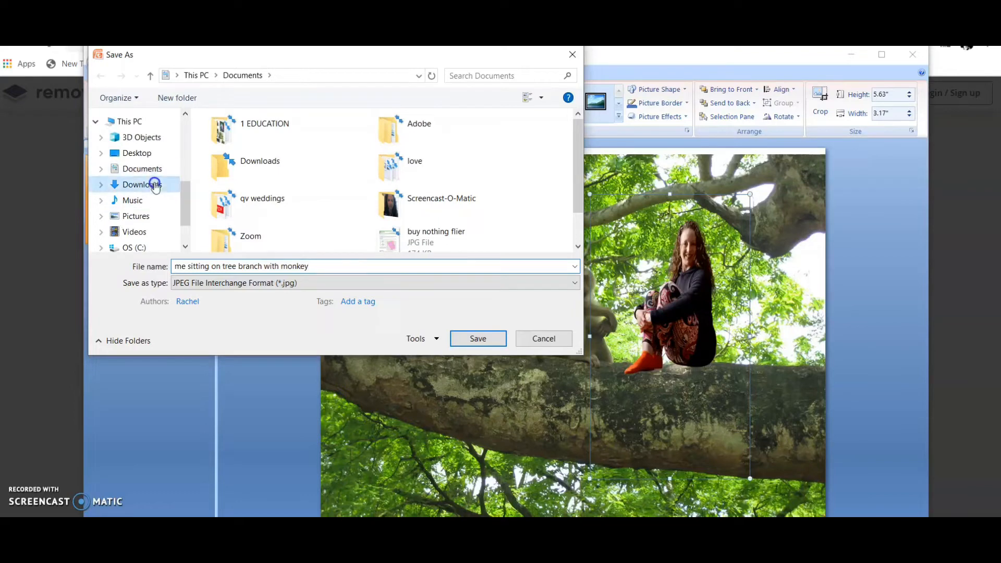
click(490, 340)
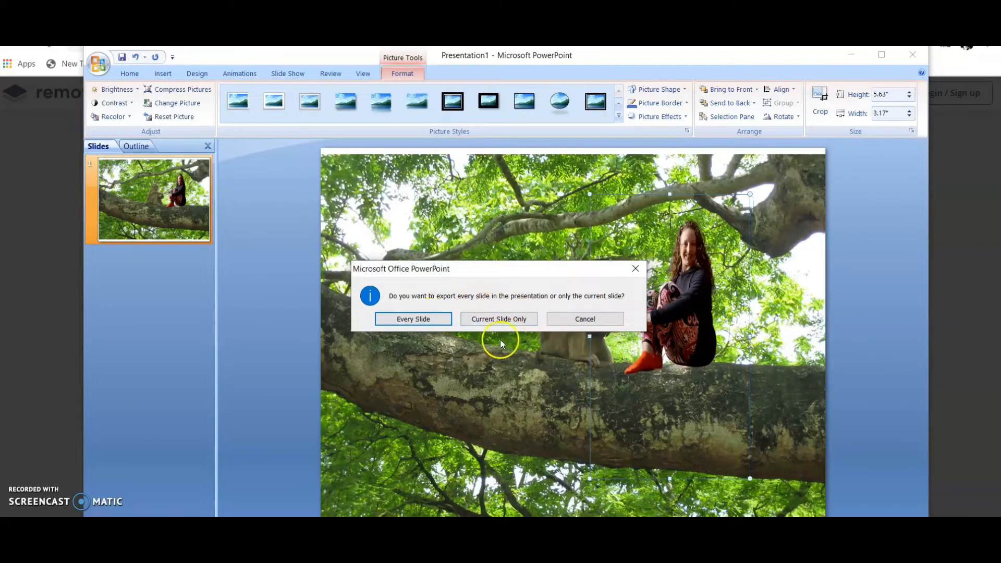
click(519, 314)
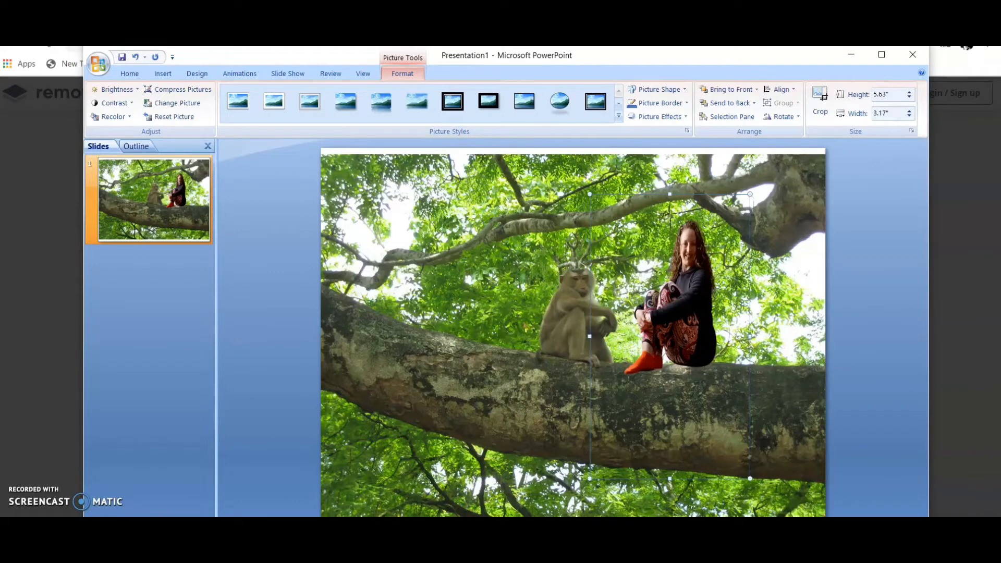
View the exported "me sitting on tree branch with monkey" picture from the Downloads folder, and put the viewer and folder away.
click(380, 490)
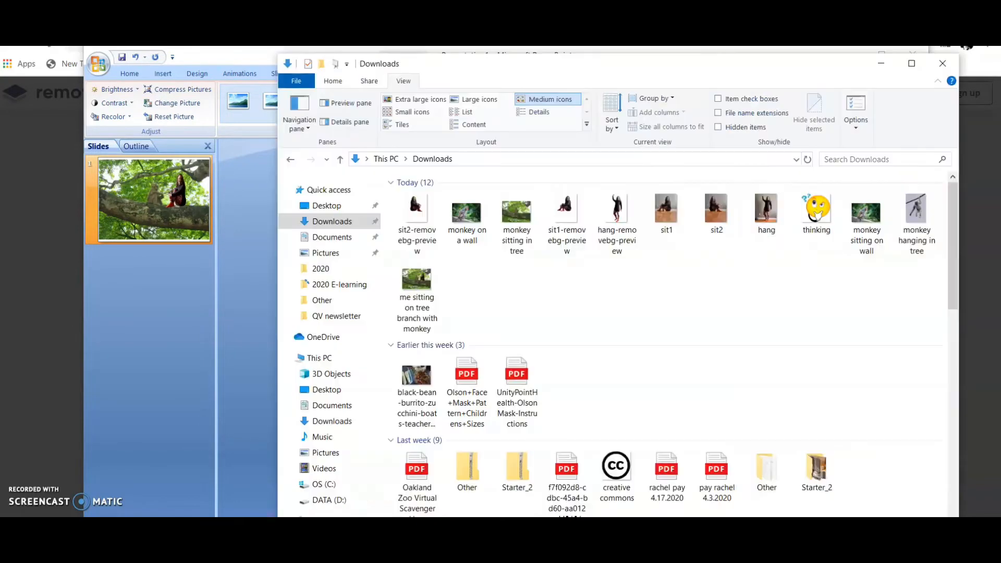
double_click(414, 299)
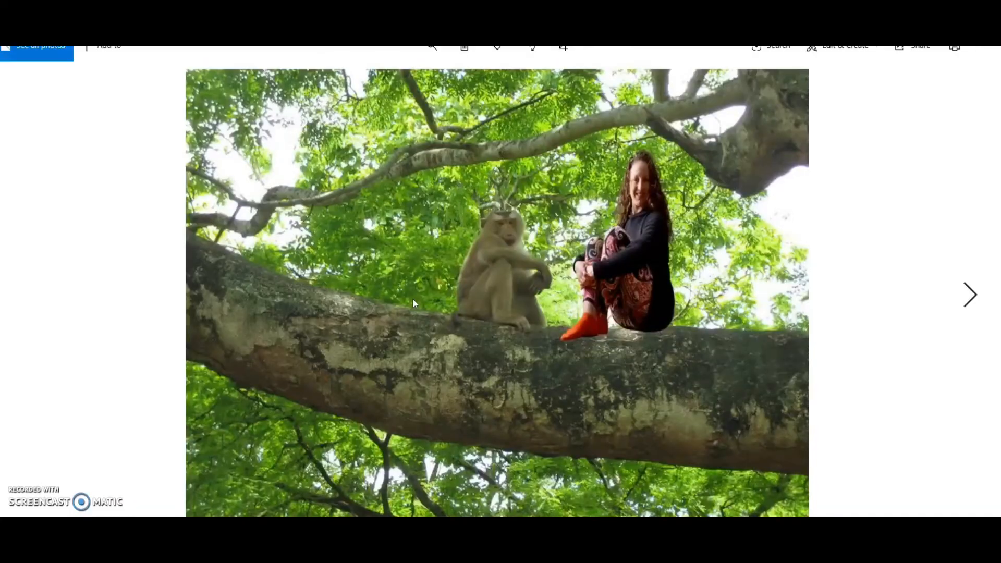
click(987, 21)
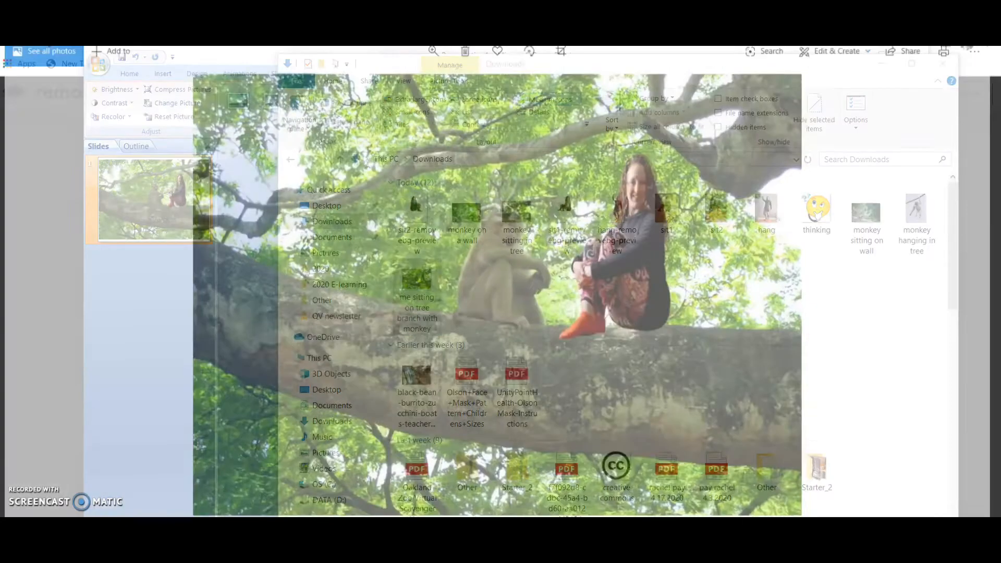
click(881, 63)
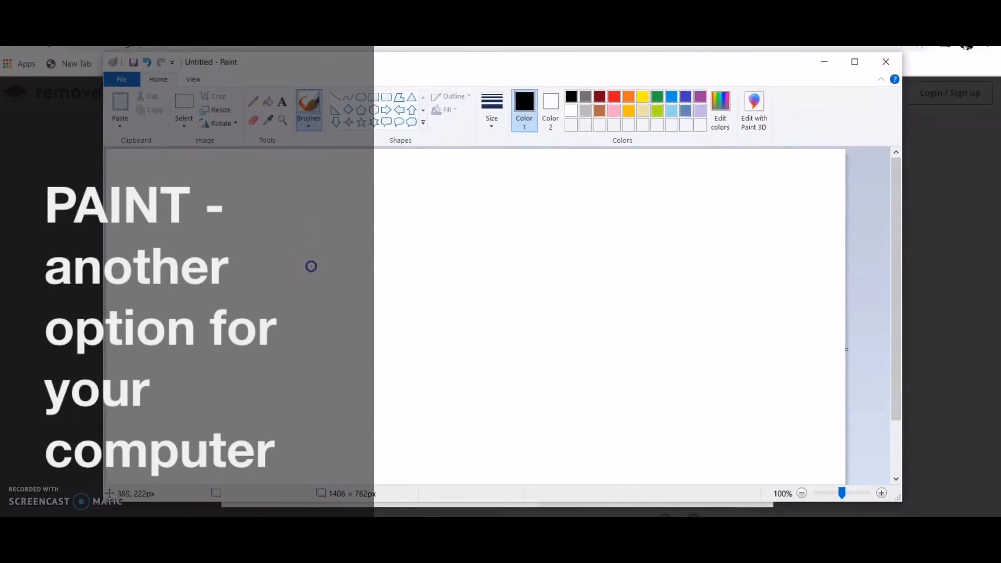
In Paint, paste the "monkey on a wall" picture from the Downloads folder onto the blank canvas.
click(119, 81)
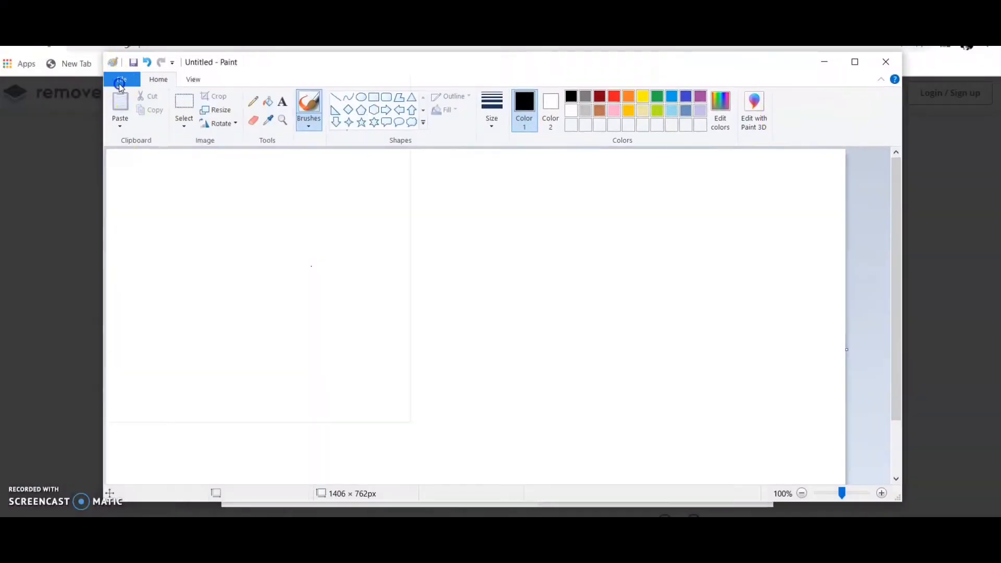
click(498, 328)
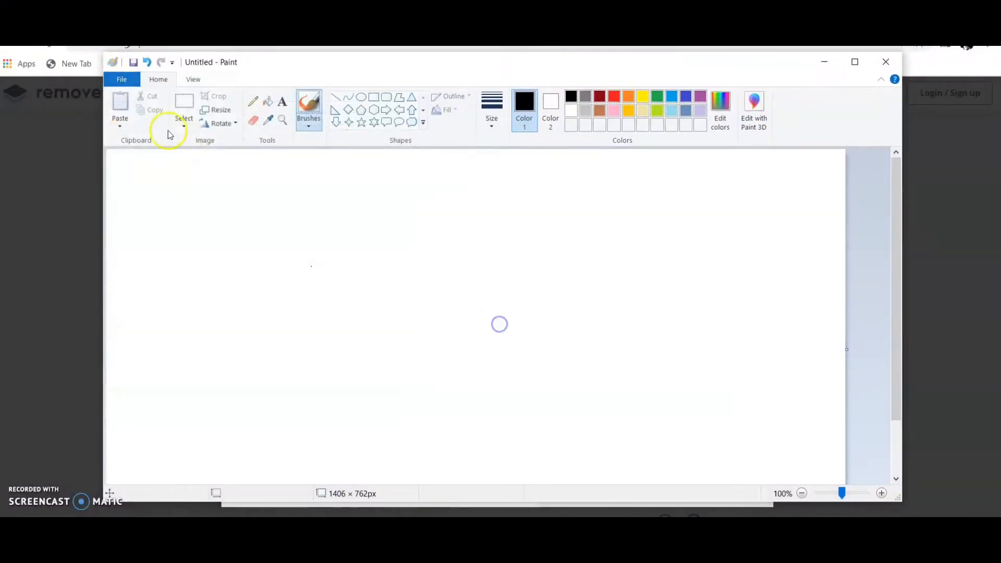
click(122, 125)
click(130, 155)
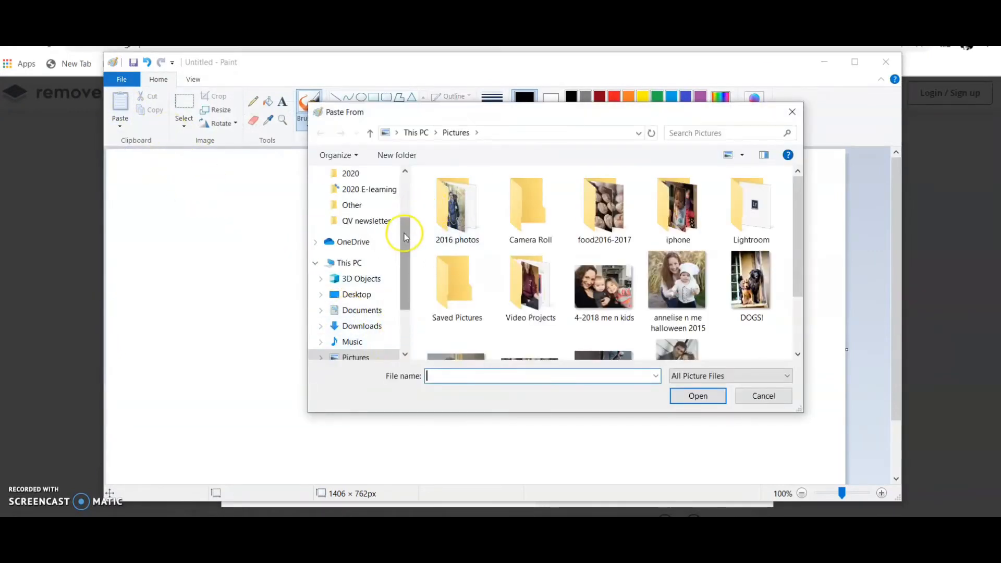
drag(406, 237, 405, 194)
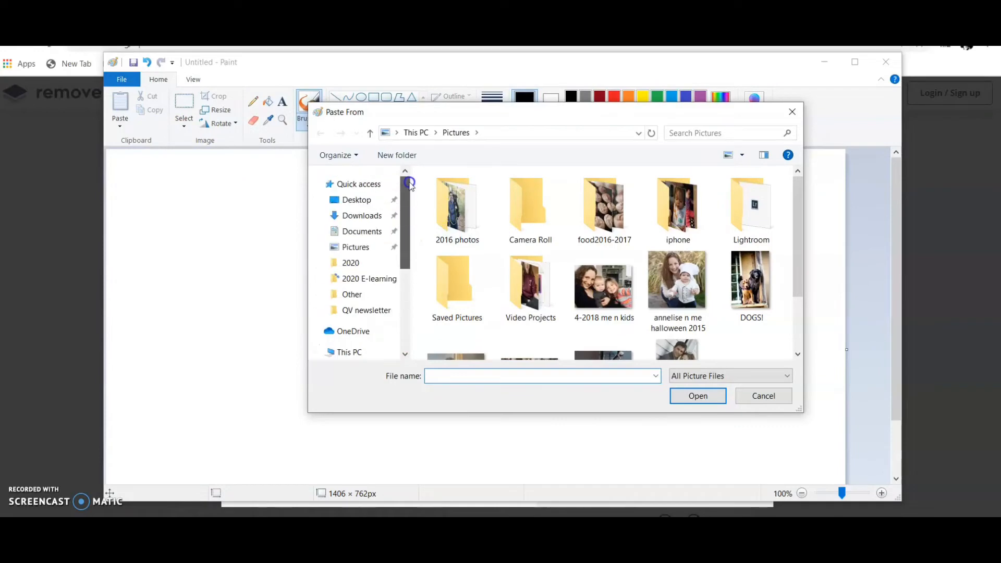
click(363, 216)
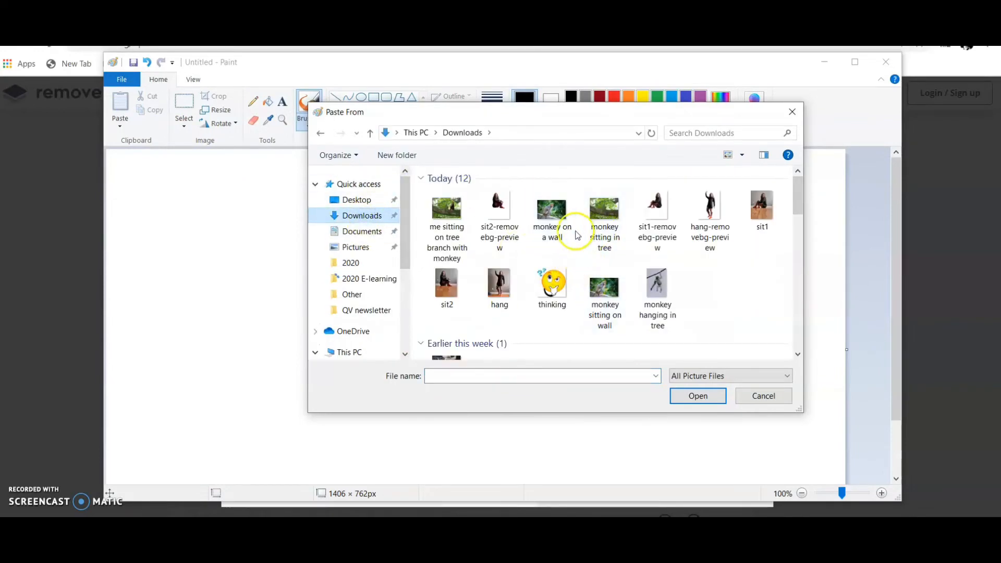
double_click(573, 232)
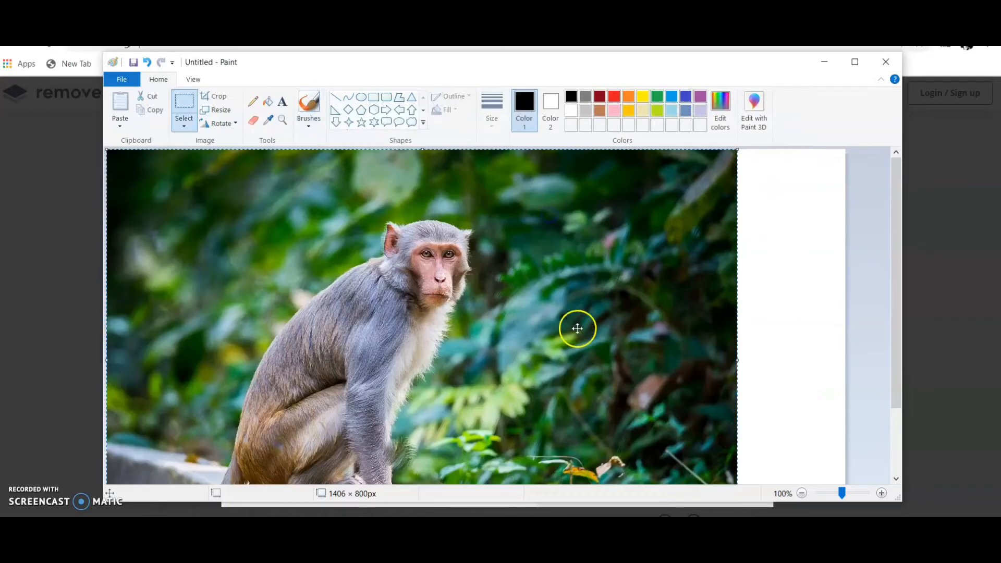
Resize the canvas to about 1240 × 846 px so it fits more closely around the monkey picture, leaving nothing selected.
scroll(896, 368, down, 3)
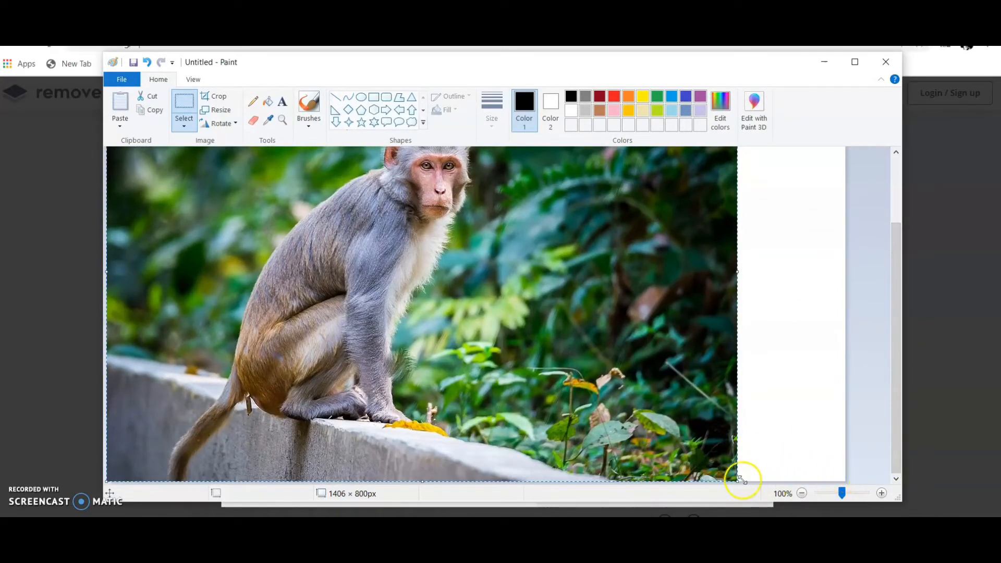
click(803, 494)
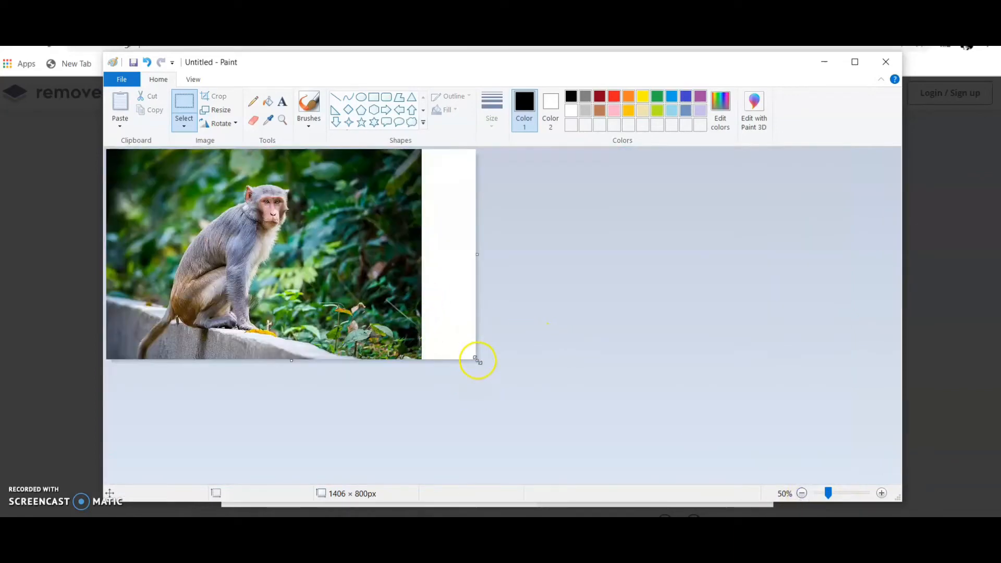
drag(837, 495, 842, 497)
click(816, 500)
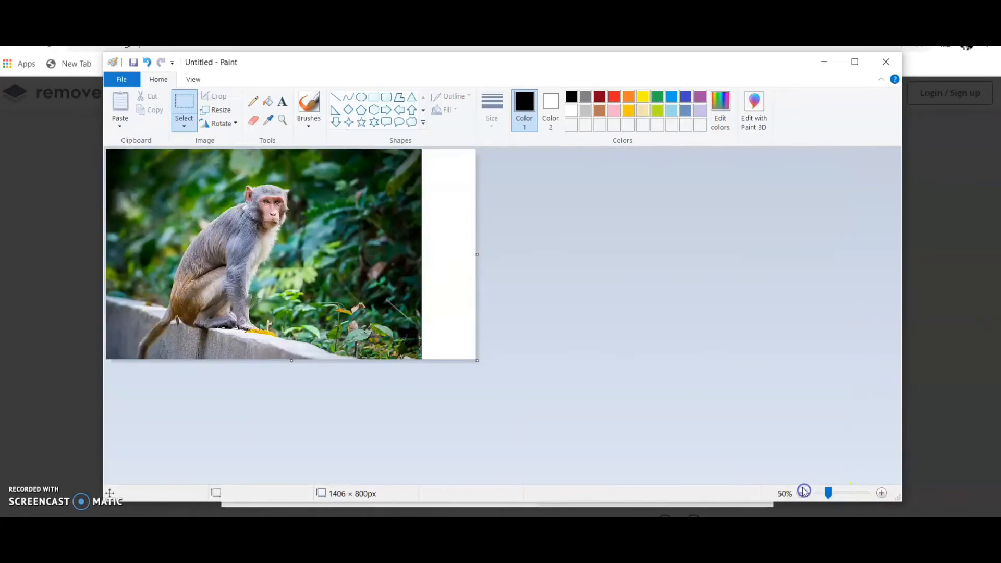
drag(474, 358, 434, 372)
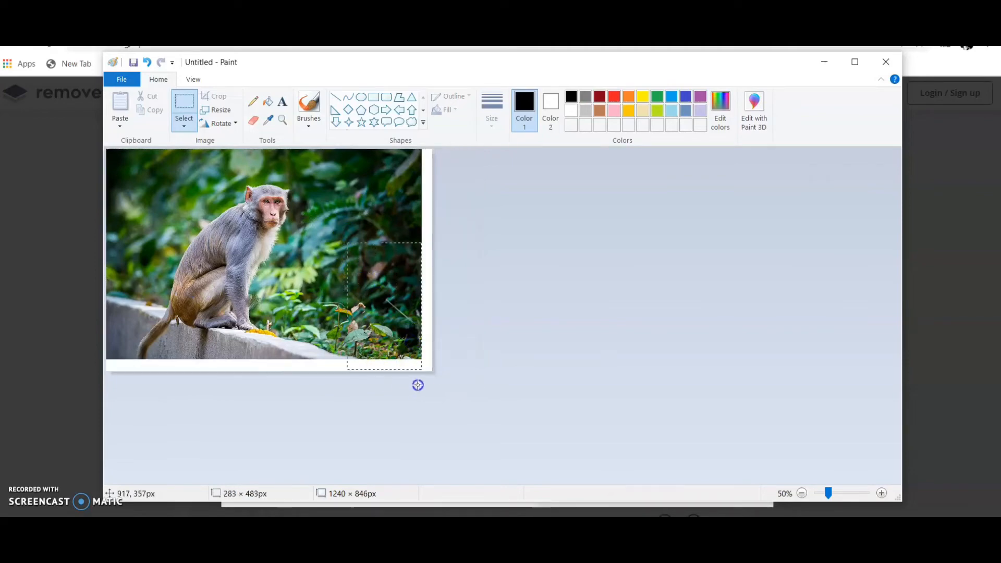
drag(269, 177, 327, 265)
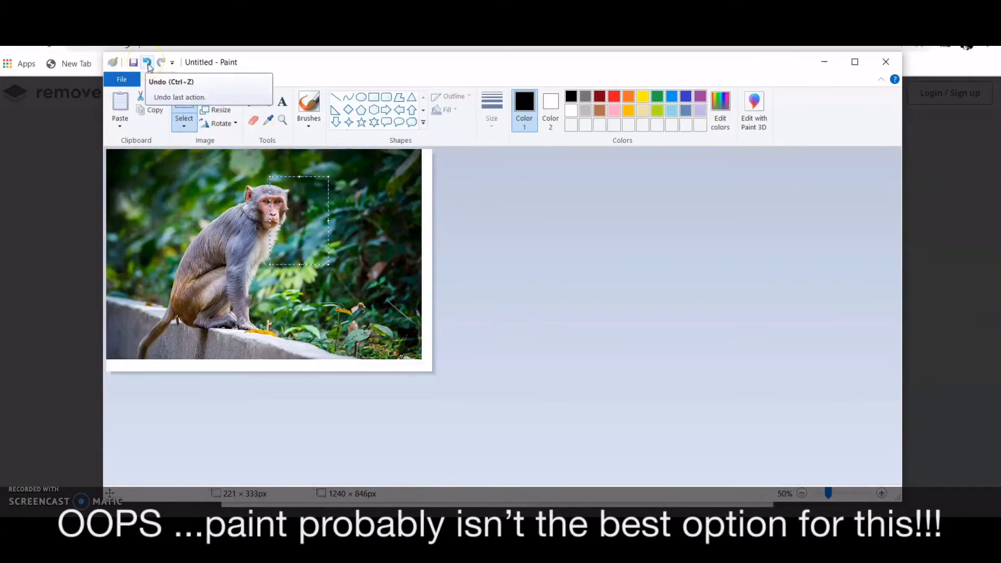
click(431, 271)
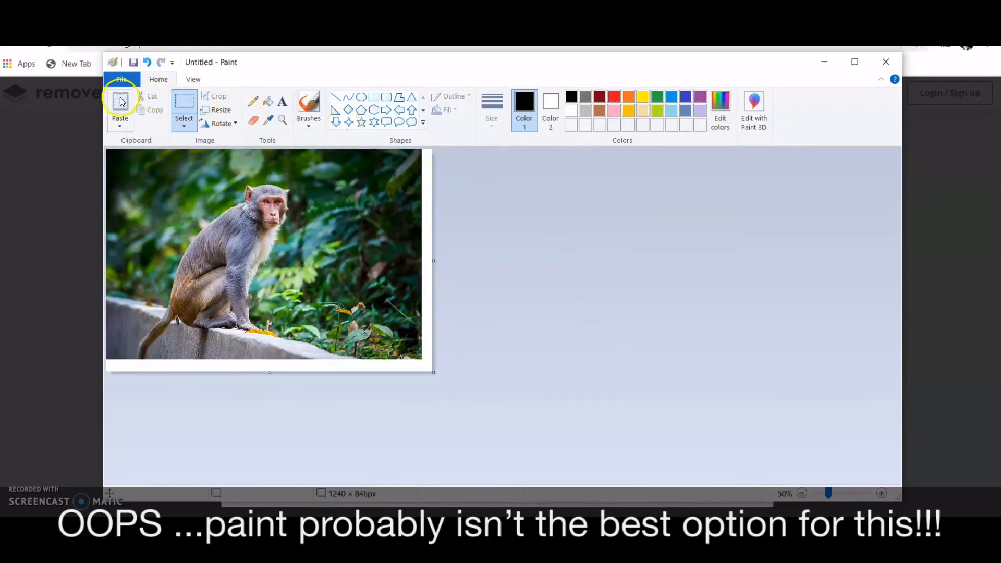
Try pasting the sit1-removebg-preview cutout from Downloads over the monkey picture, and undo the paste.
click(120, 126)
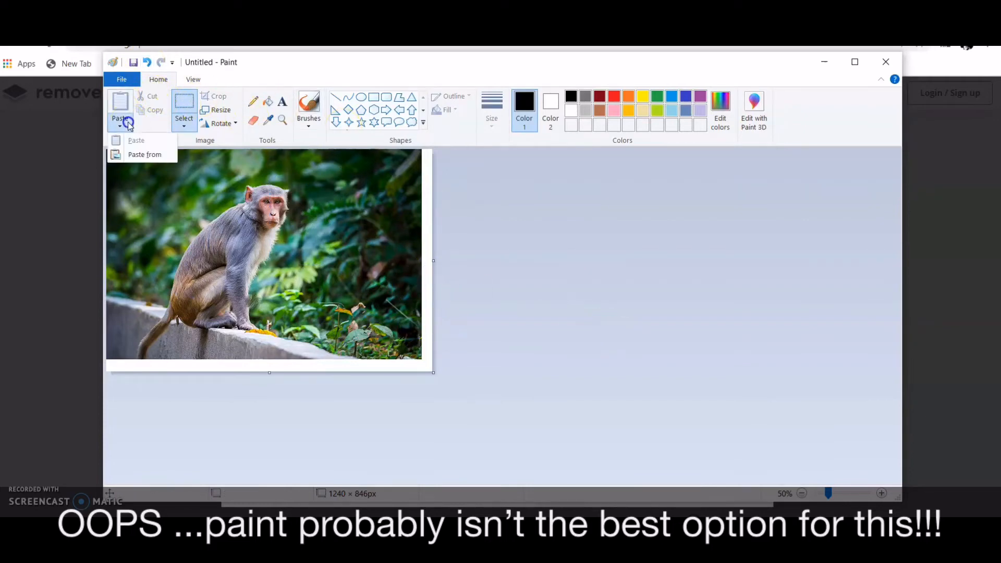
click(137, 155)
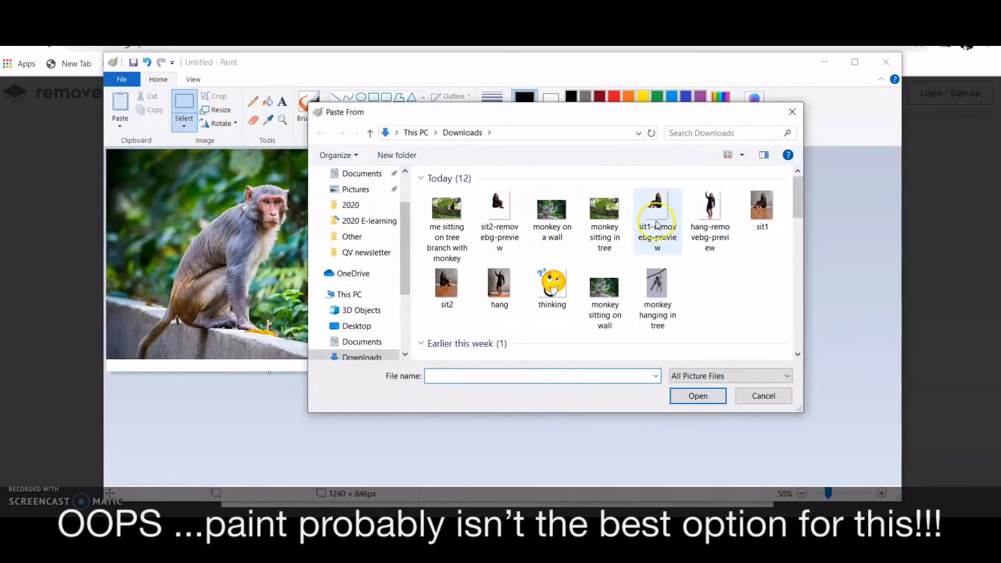
double_click(657, 206)
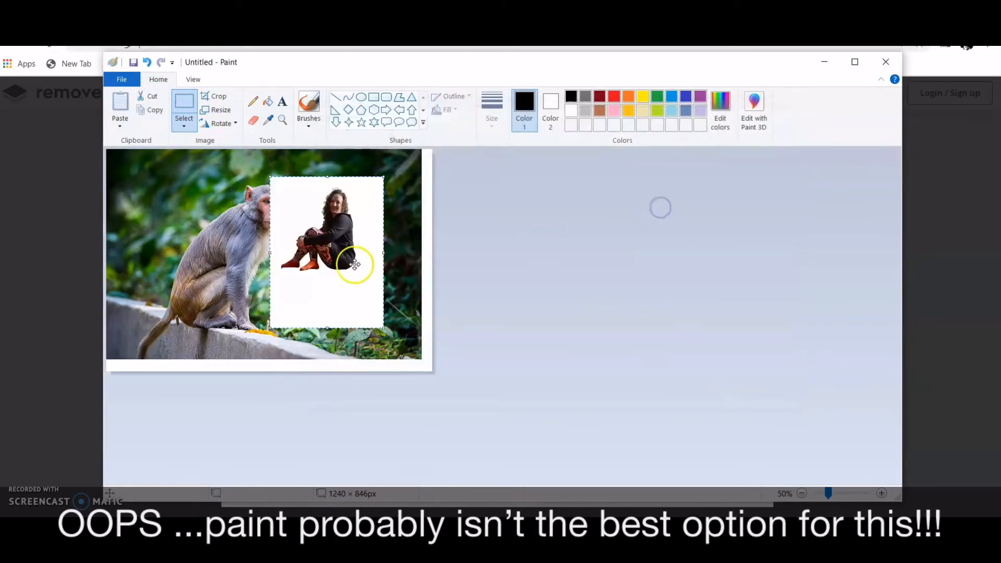
click(148, 63)
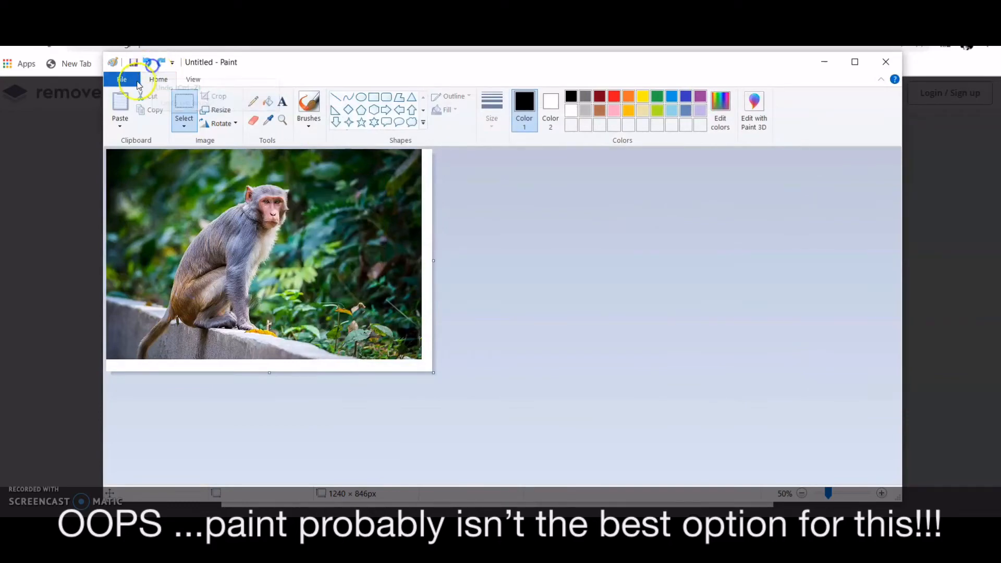
Try pasting the sit2-removebg-preview cutout from Downloads over the monkey picture, and undo the paste.
click(121, 79)
click(581, 268)
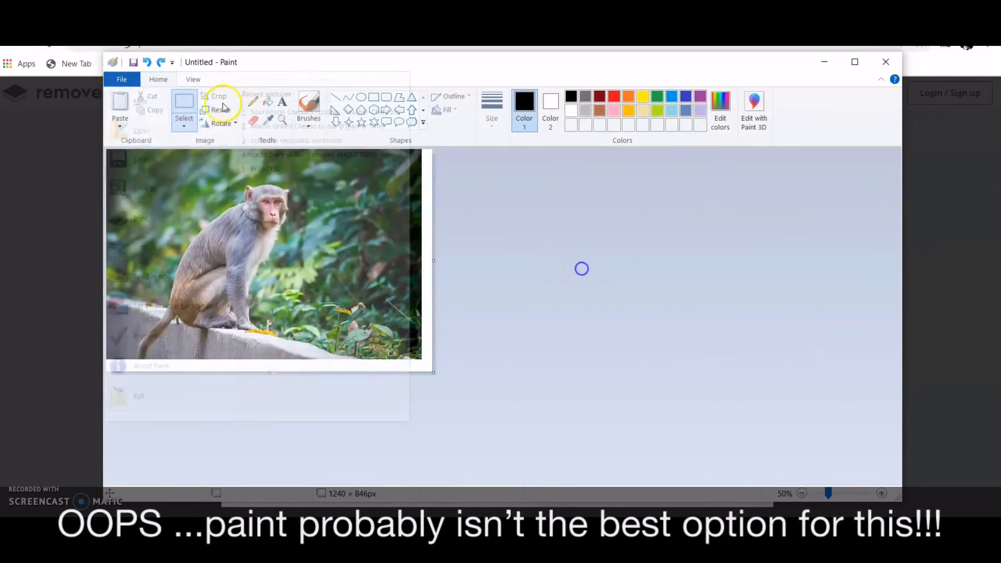
click(119, 125)
click(120, 155)
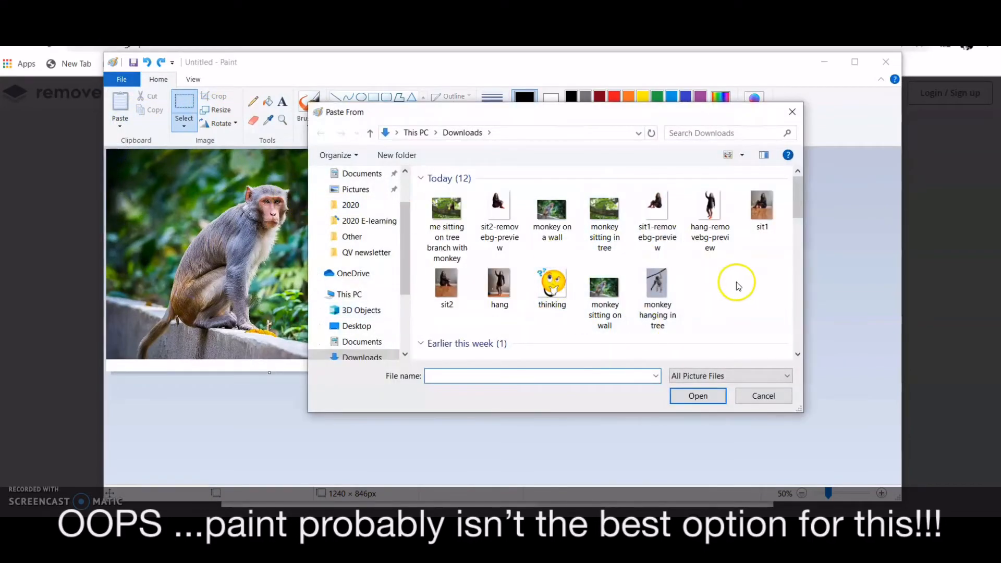
click(495, 229)
click(495, 230)
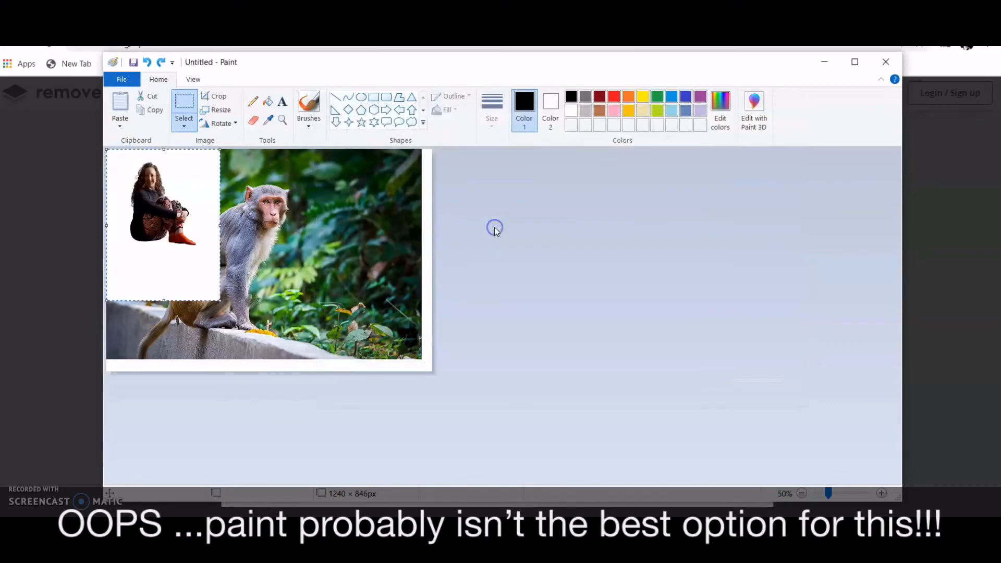
click(148, 63)
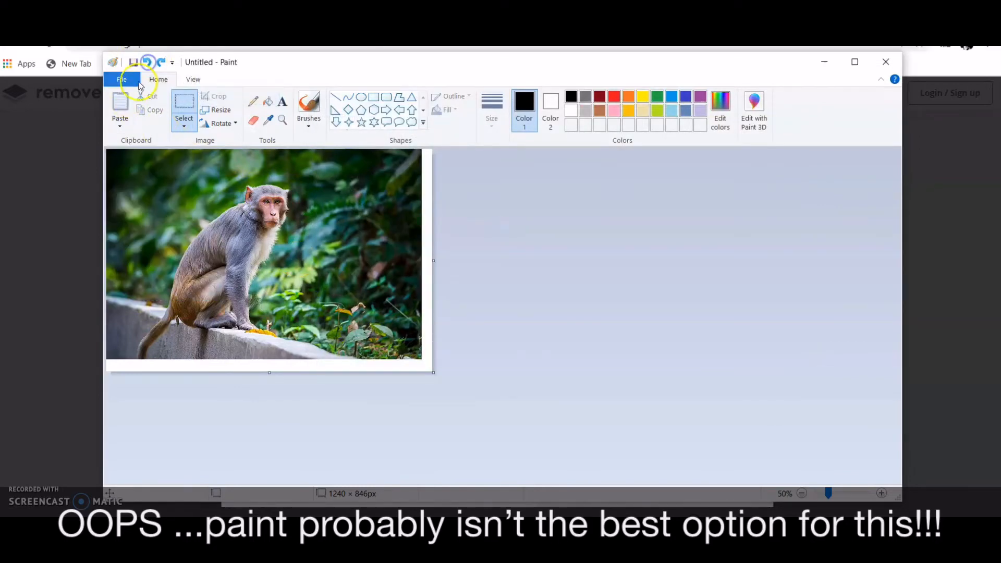
Paste the sit1-removebg-preview cutout from Downloads and move it over the canvas's lower-right corner, beside the monkey.
click(120, 126)
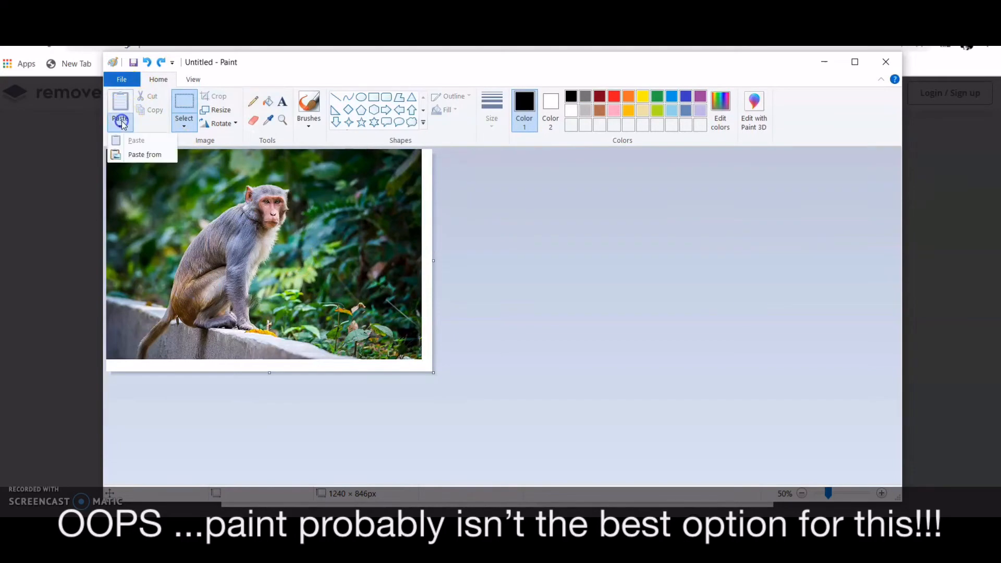
click(135, 155)
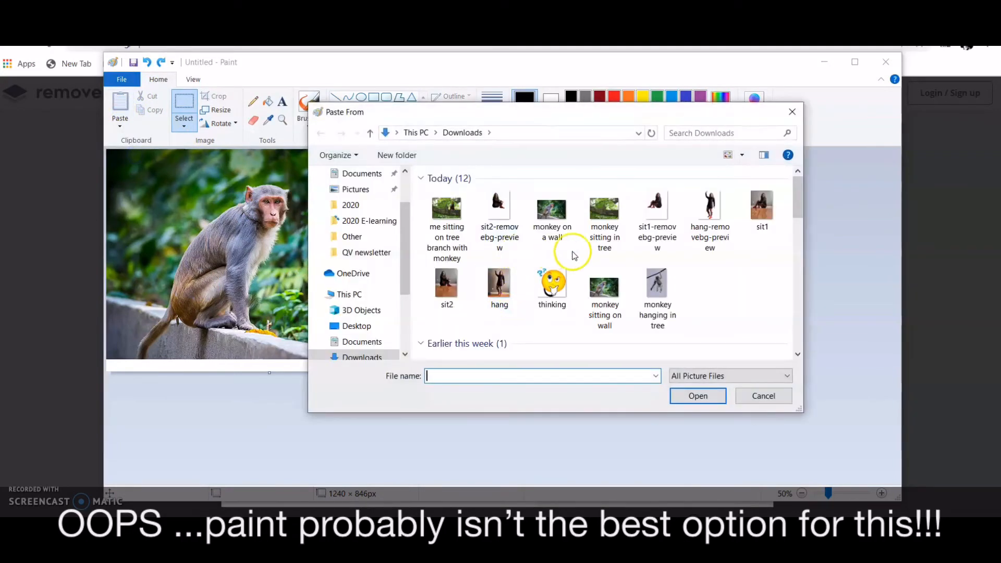
double_click(668, 239)
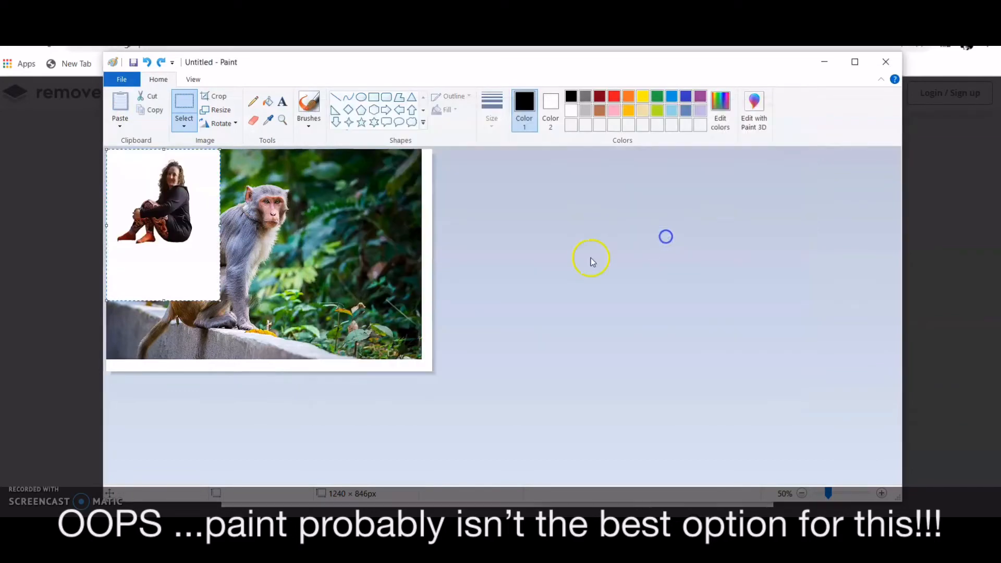
drag(212, 224, 389, 320)
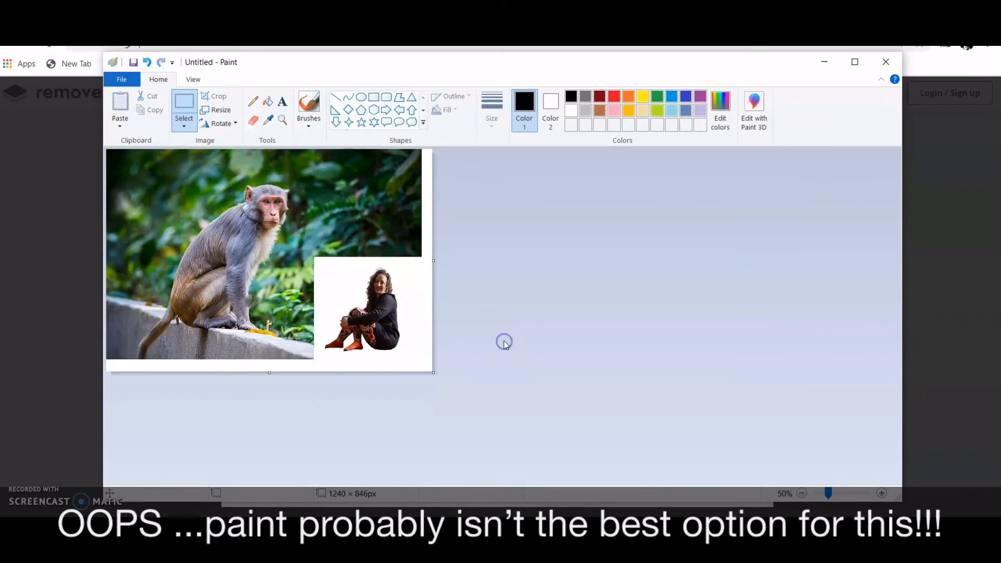
click(124, 77)
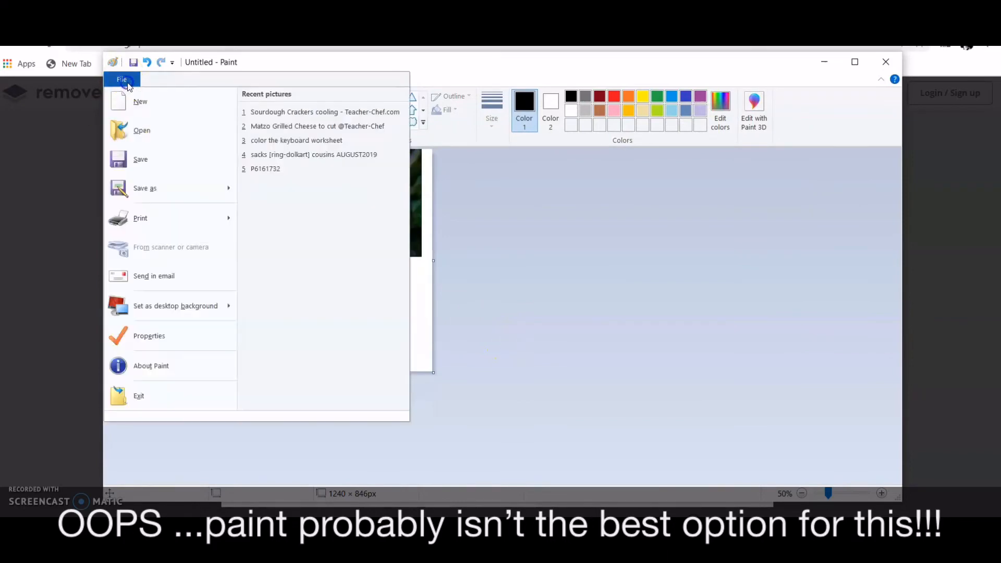
mouse_move(159, 195)
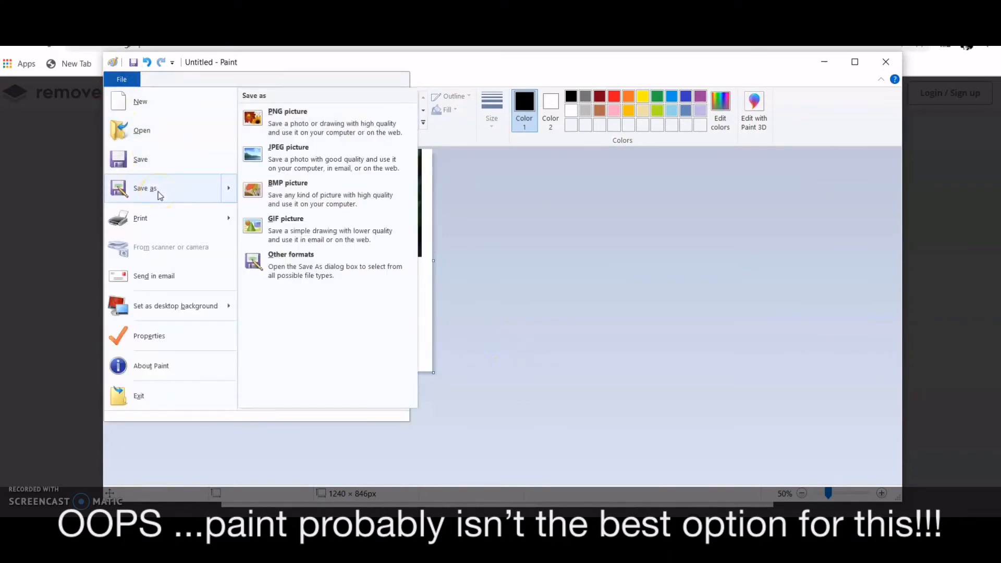
click(582, 273)
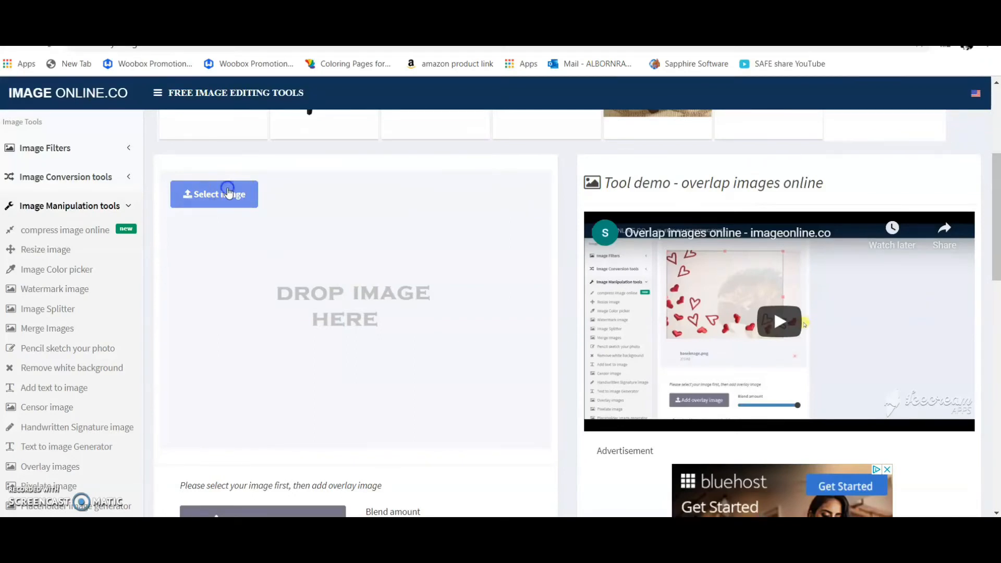
In the ImageOnline.co overlay images tool, load the "monkey hanging in tree" picture from Downloads as the base image.
click(228, 193)
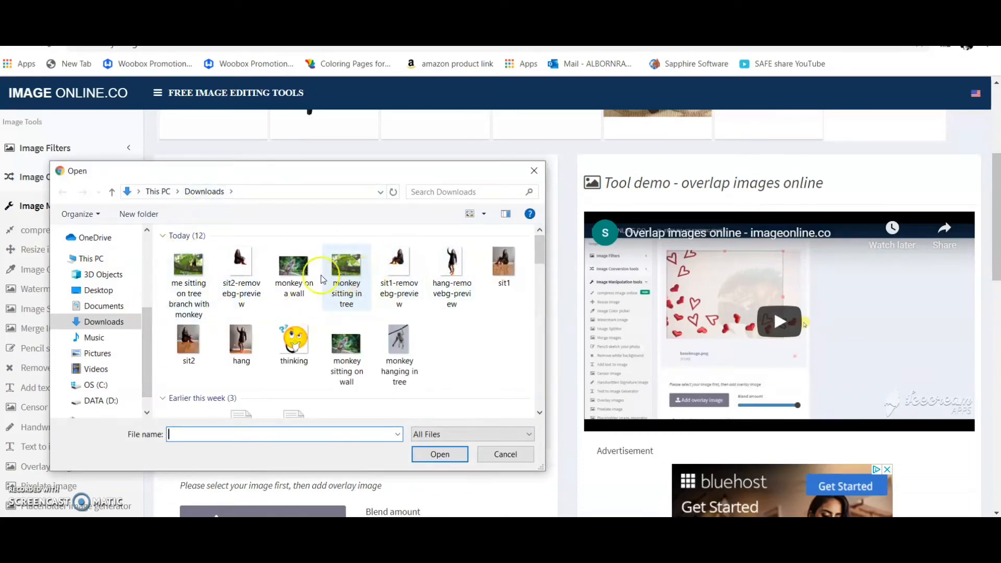
double_click(399, 340)
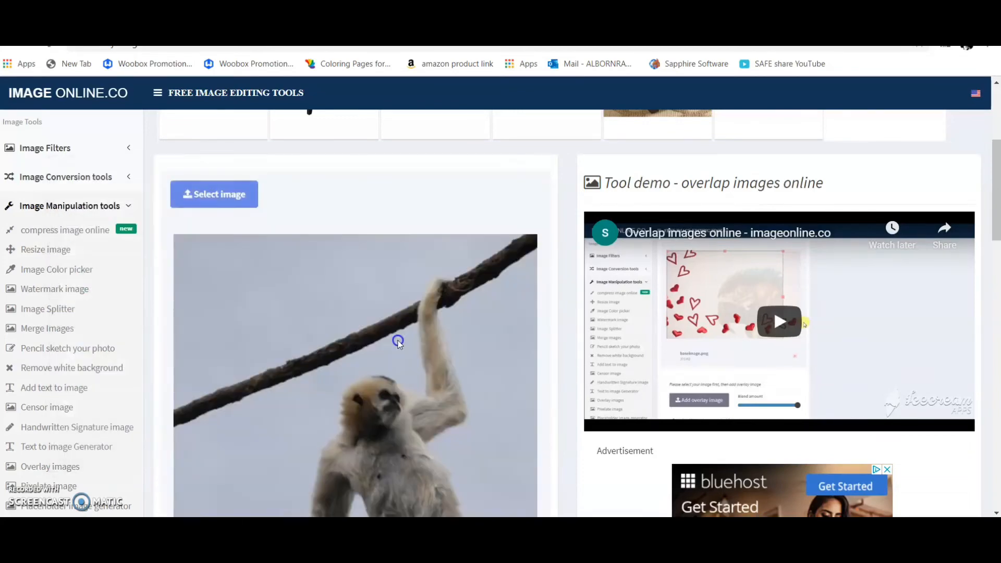
scroll(538, 298, down, 5)
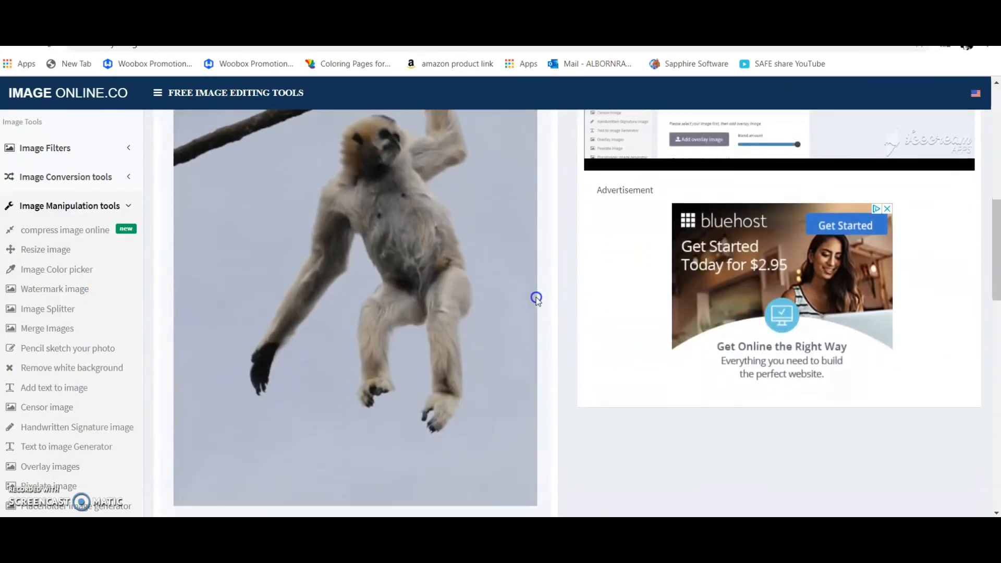
scroll(431, 339, up, 4)
scroll(430, 338, up, 2)
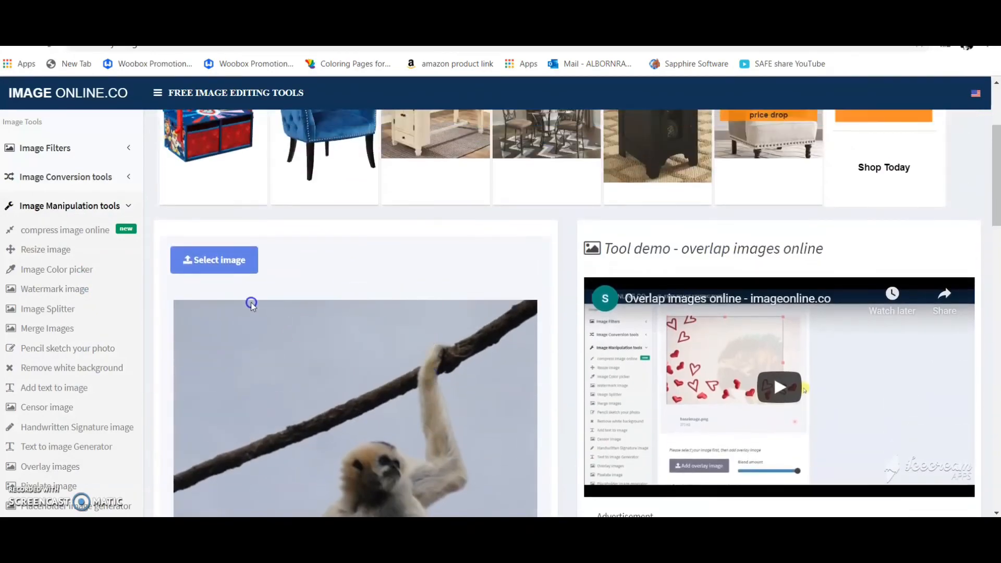
Add the hang-removebg-preview cutout from Downloads as the overlay image.
scroll(308, 359, down, 8)
scroll(308, 359, down, 5)
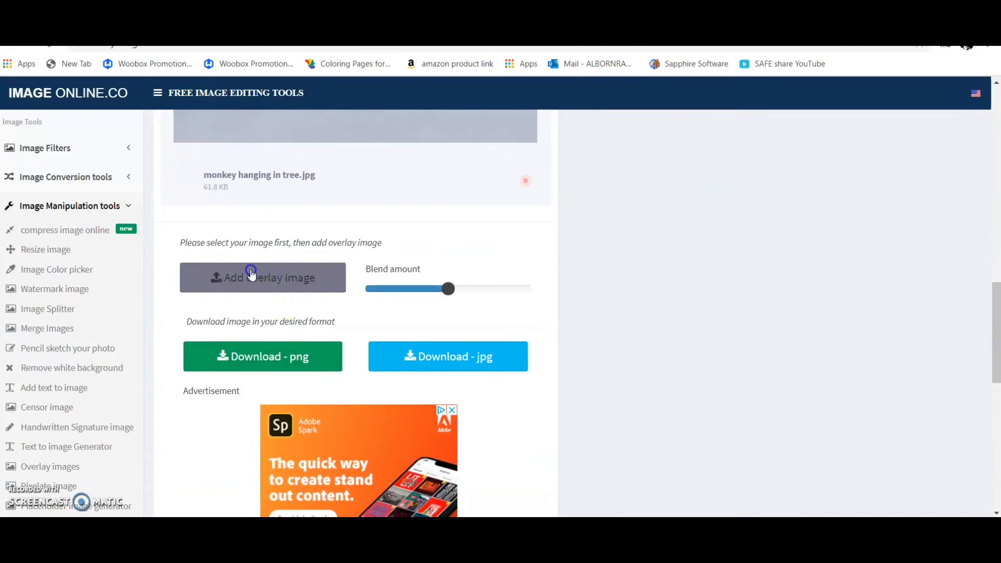
scroll(261, 271, up, 1)
scroll(271, 283, down, 2)
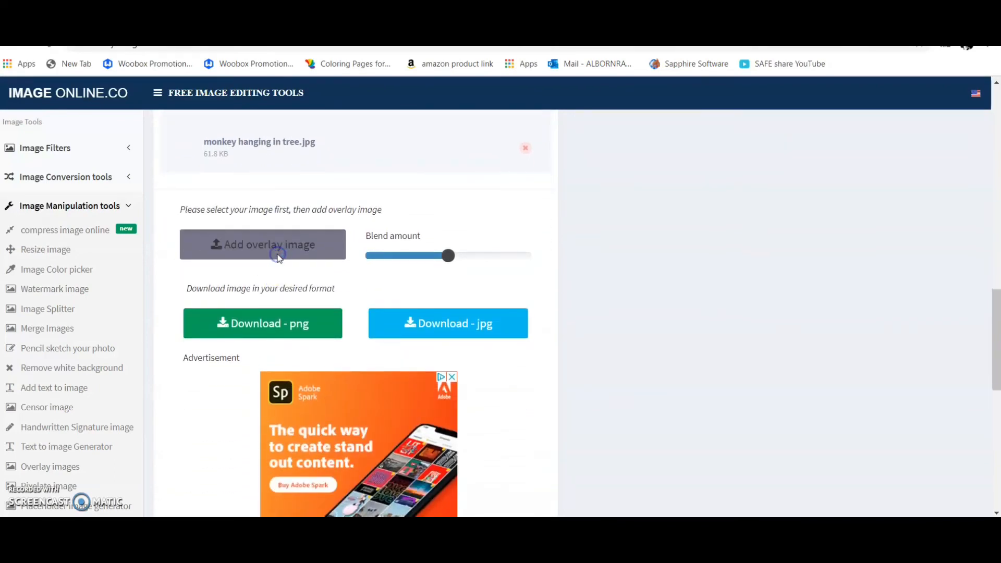
click(278, 257)
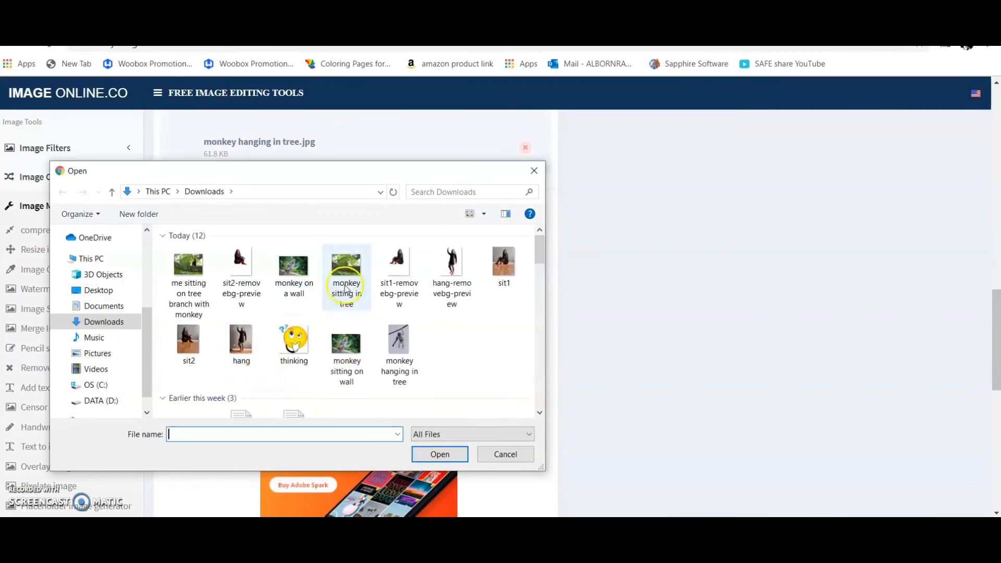
double_click(452, 272)
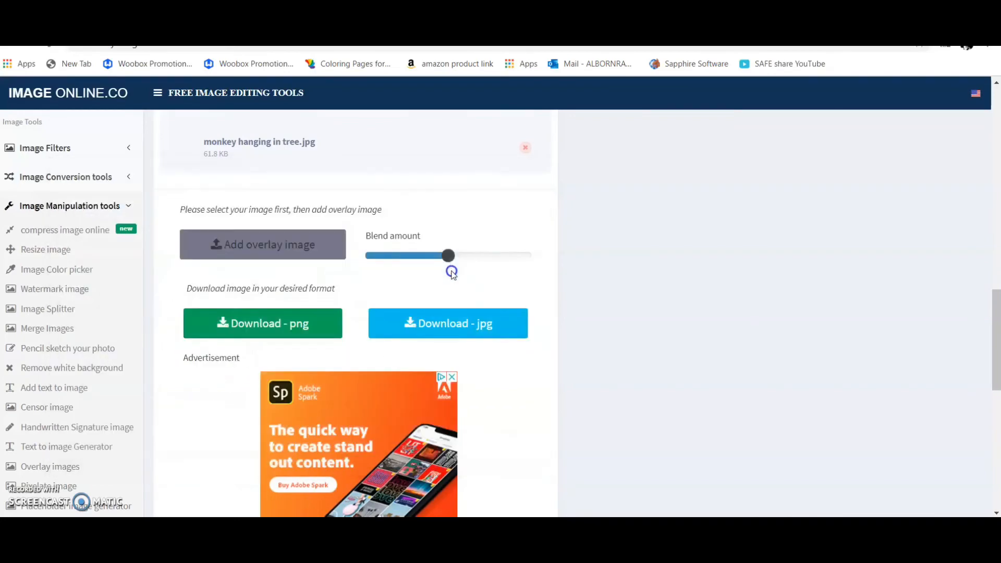
Shrink the woman cutout to less than half its size and place it hanging from the branch left of the monkey.
scroll(564, 362, up, 5)
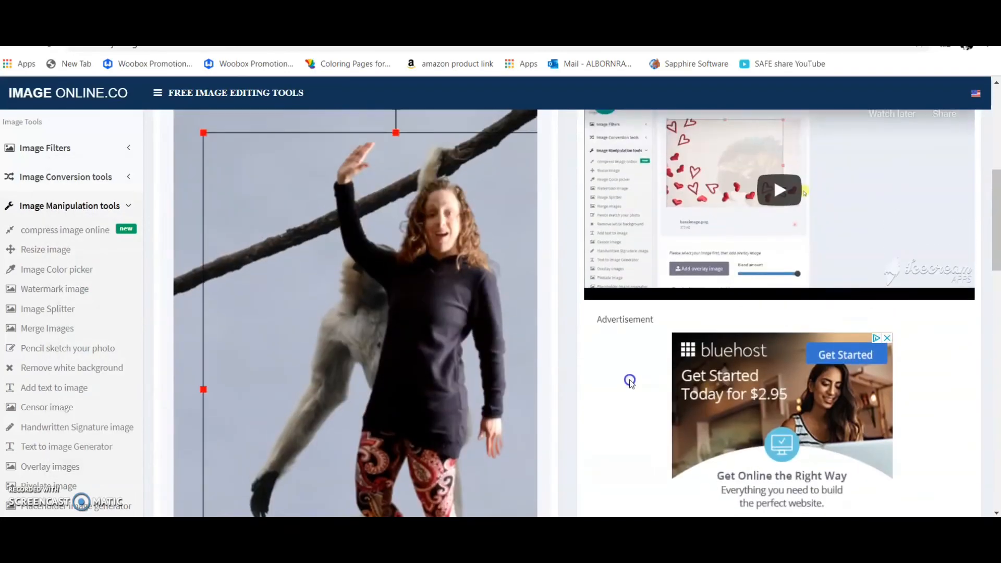
key(ctrl+minus)
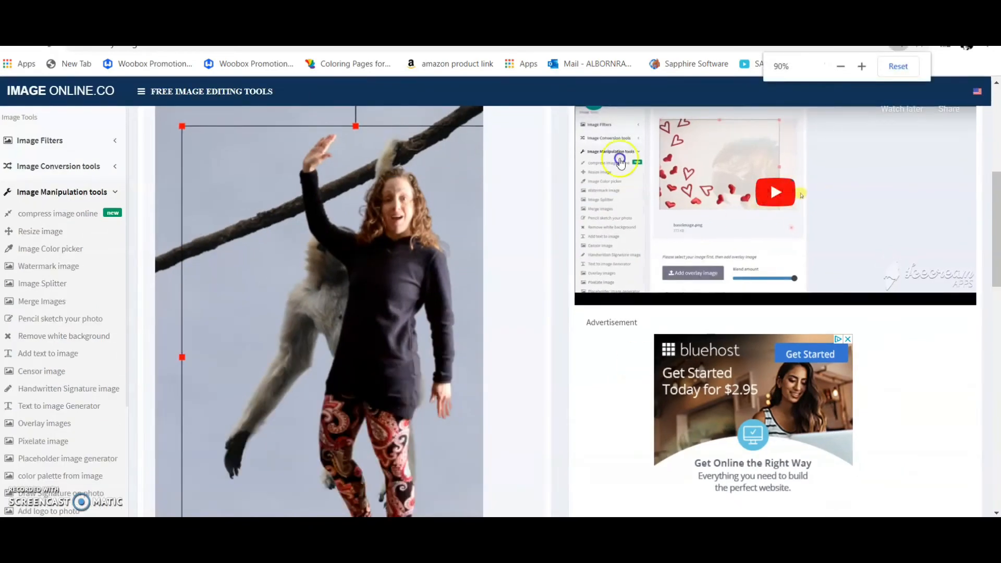
click(844, 70)
click(844, 70)
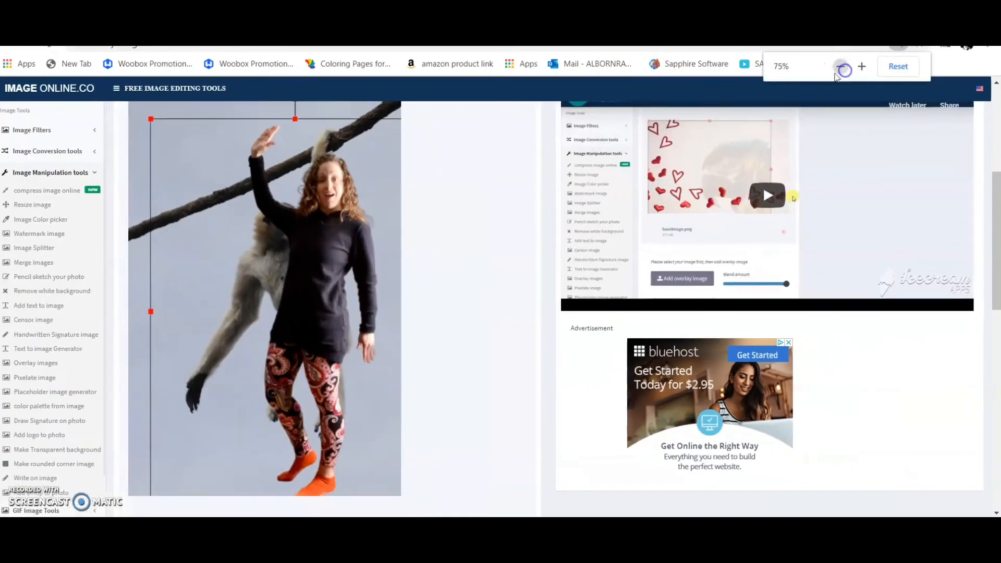
click(842, 70)
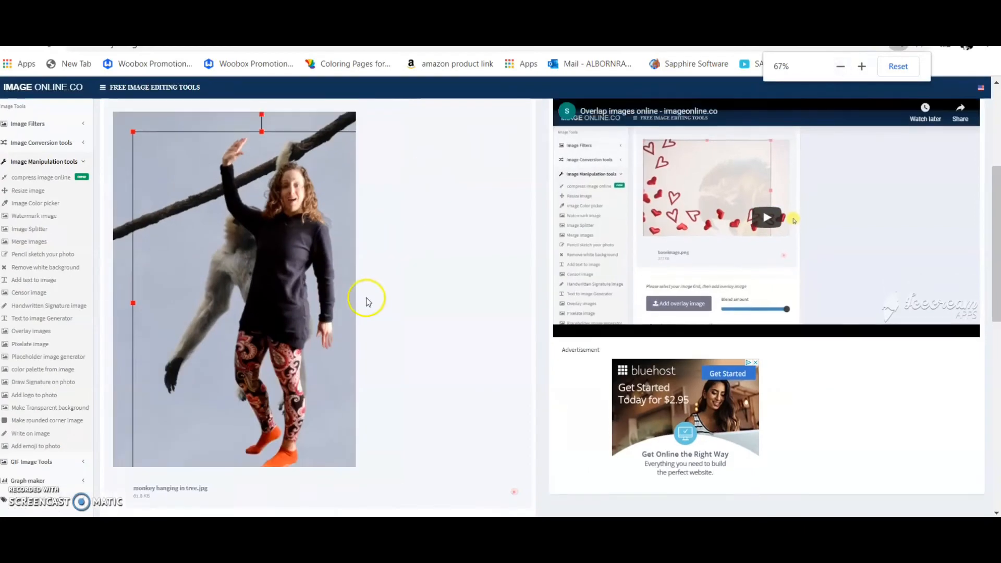
scroll(364, 295, up, 3)
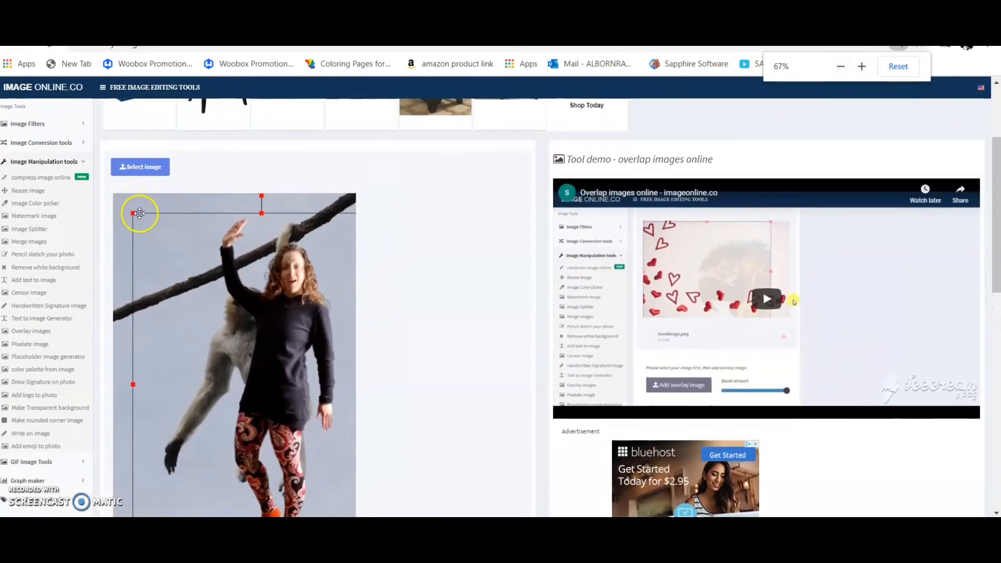
drag(133, 213, 282, 401)
drag(335, 454, 156, 347)
scroll(301, 331, down, 1)
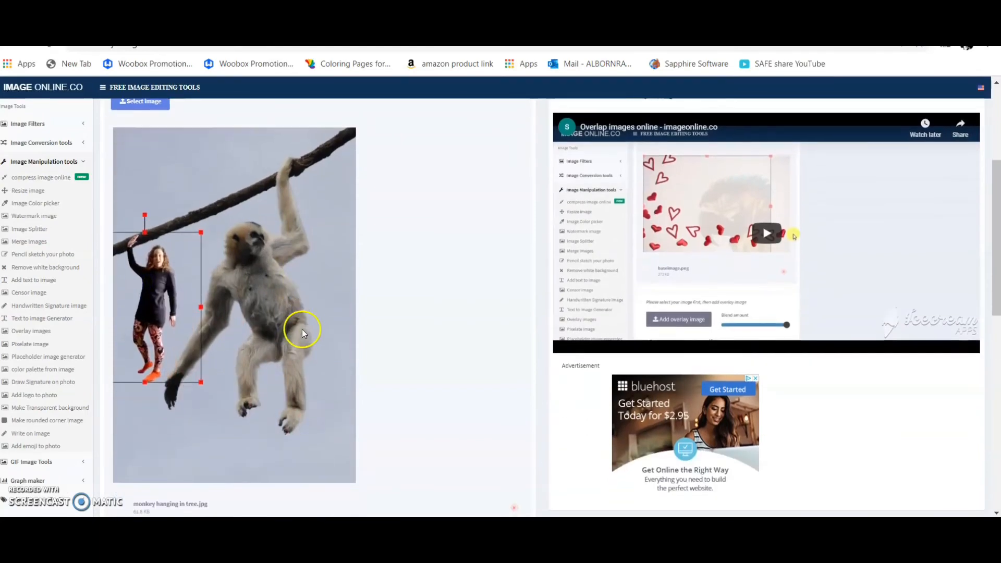
Shrink the woman cutout further and position it so her raised hand meets the monkey's lower hand.
drag(149, 289, 190, 436)
drag(241, 381, 203, 433)
drag(174, 468, 186, 404)
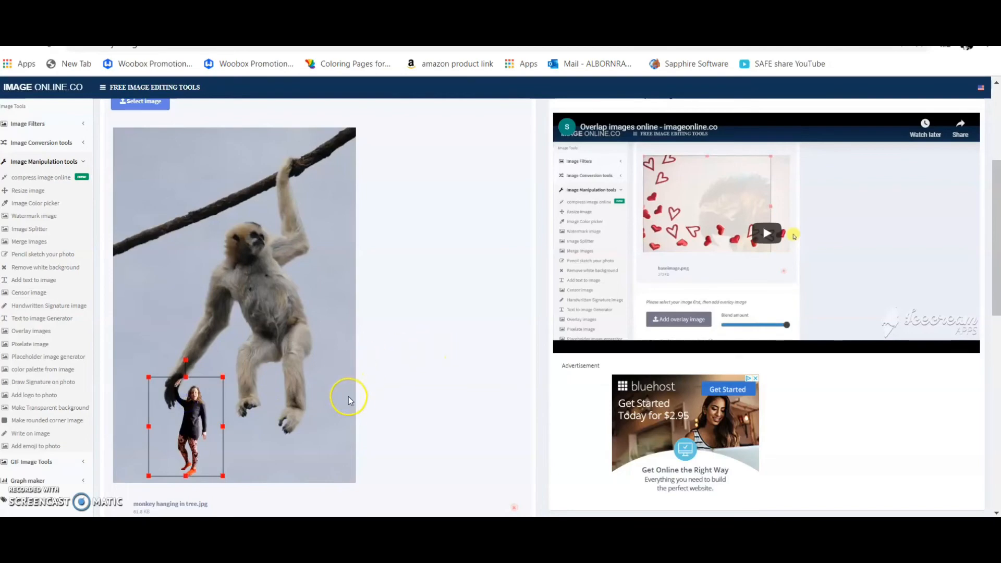
scroll(350, 400, down, 2)
scroll(350, 398, up, 1)
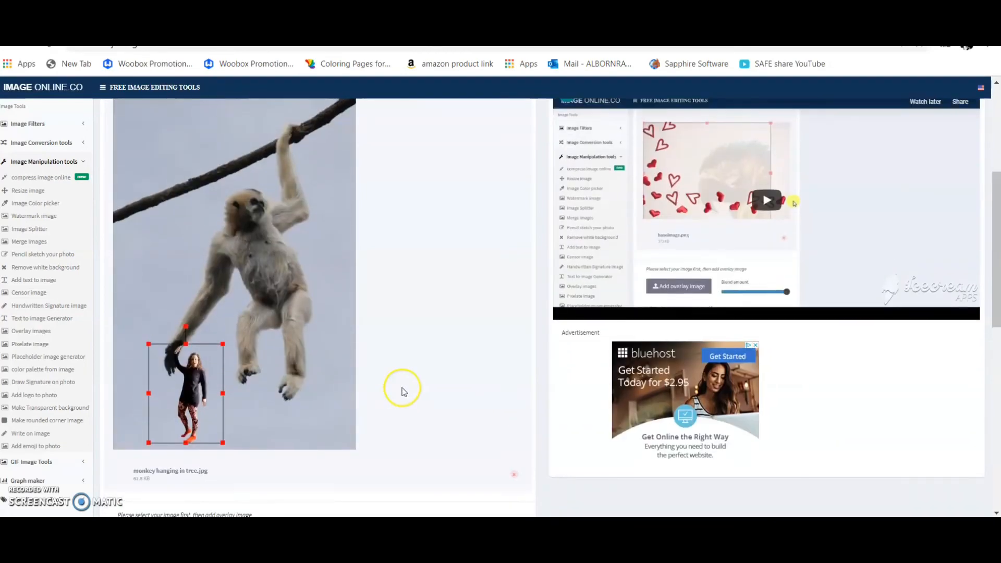
scroll(402, 392, up, 1)
drag(196, 411, 185, 462)
Download the finished overlay composite in JPG format.
scroll(292, 271, up, 1)
scroll(434, 404, down, 3)
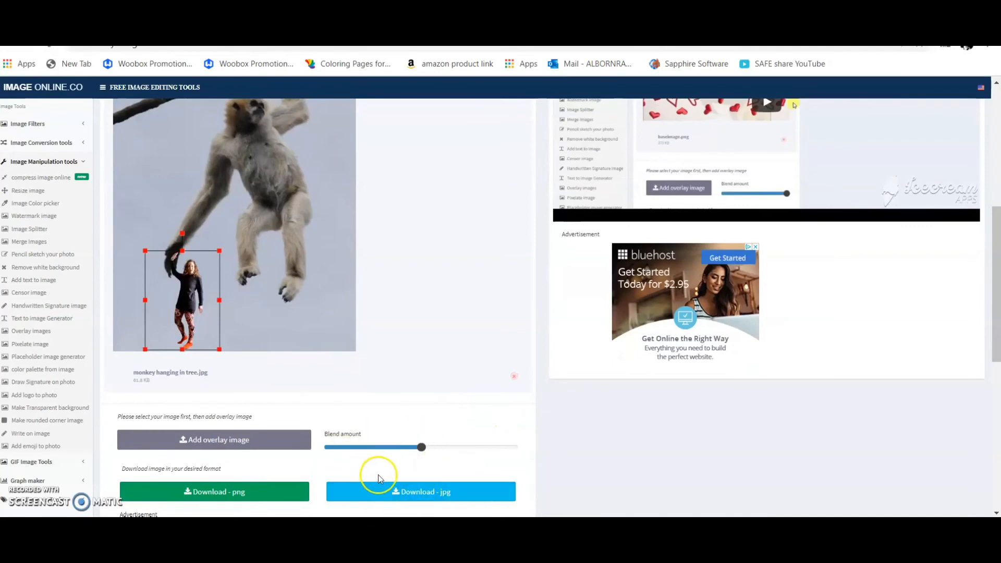
click(406, 494)
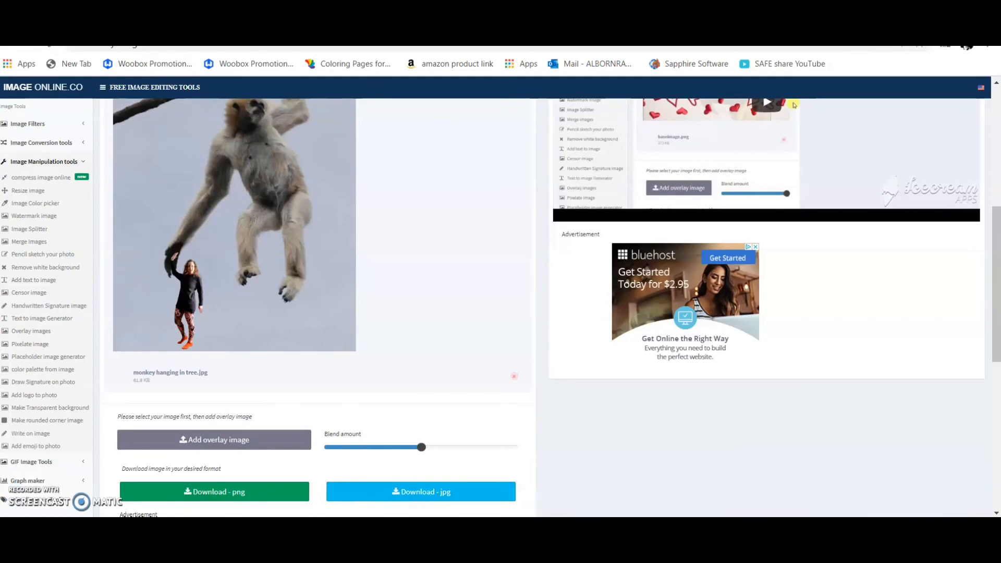
From the Downloads folder, open "me sitting on tree branch with monkey" and the "imageonline-co-overlayed-image" file to view both composites.
click(335, 508)
click(562, 306)
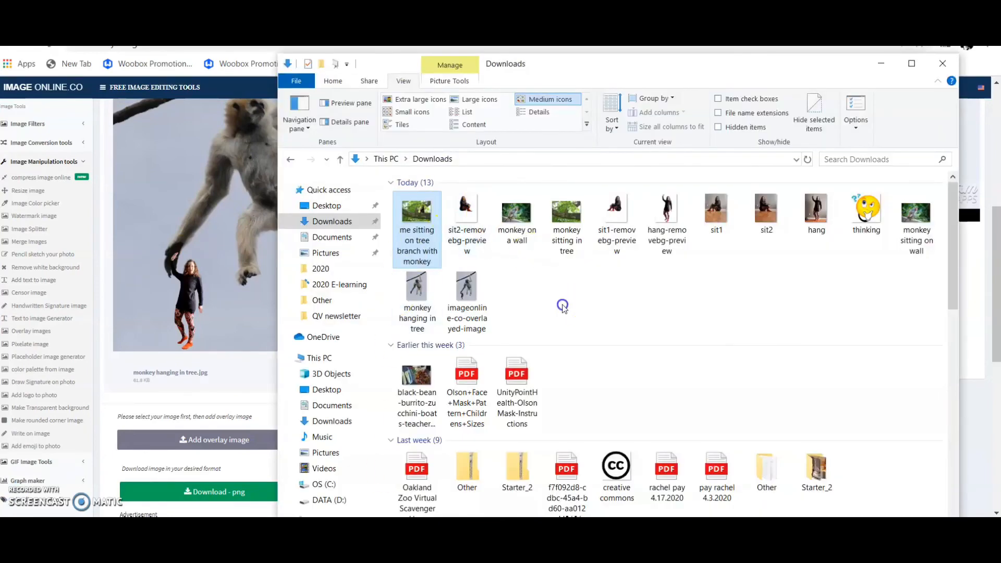
double_click(424, 234)
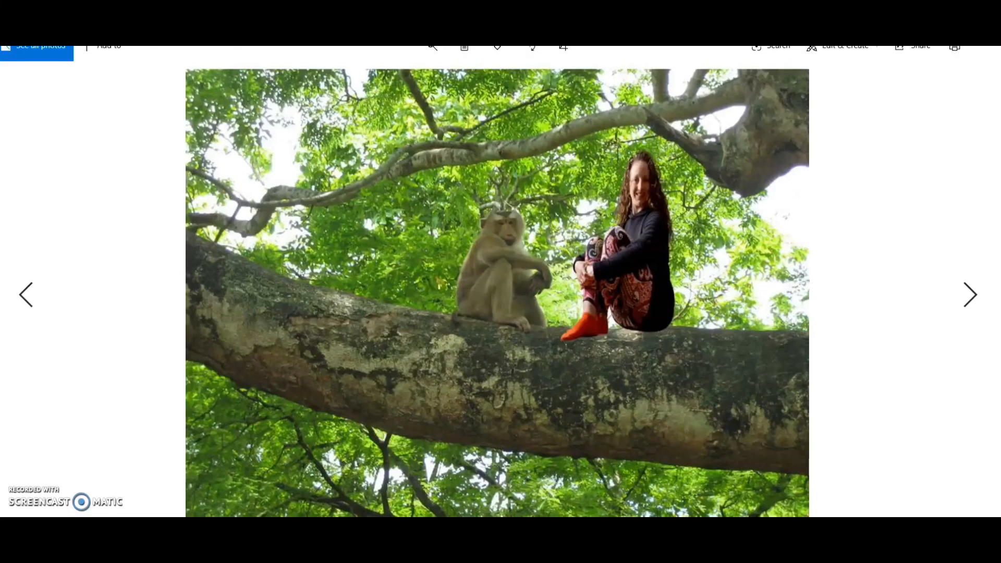
click(443, 547)
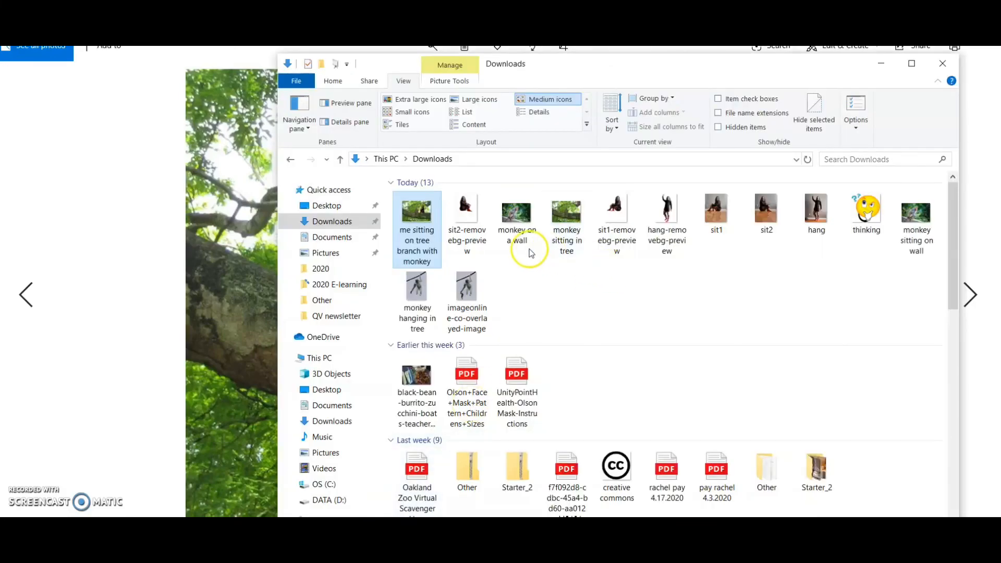
click(464, 305)
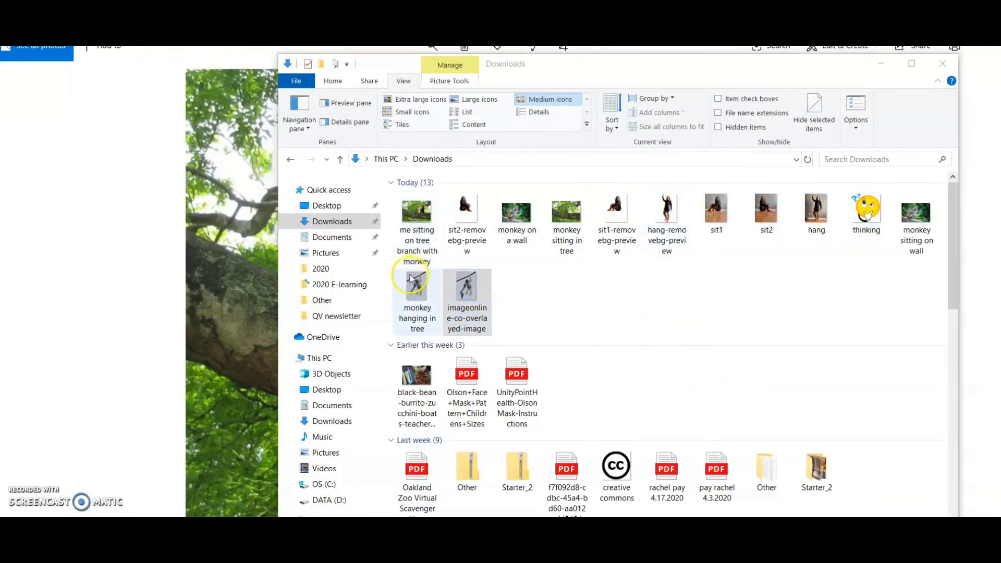
double_click(469, 310)
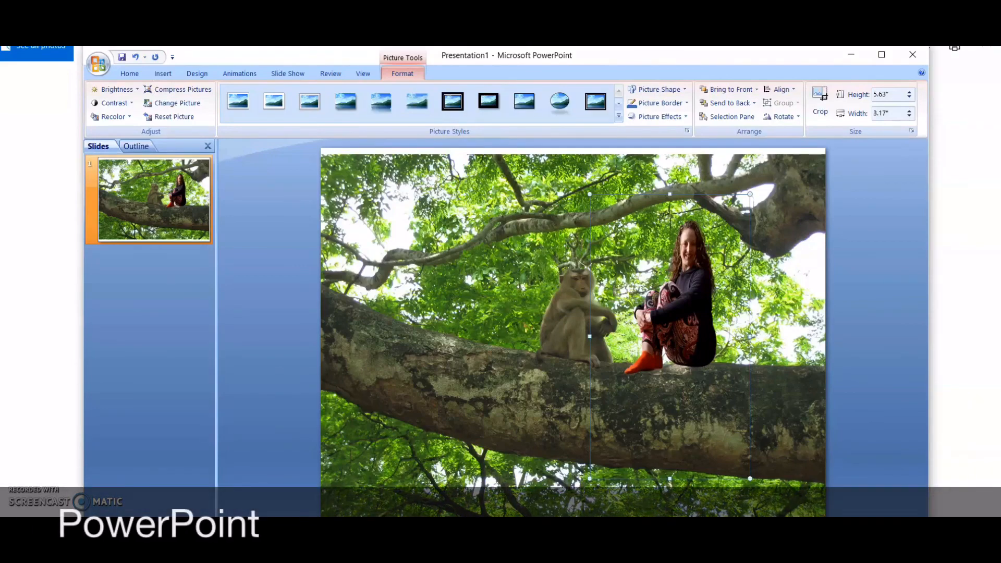
Switch to the browser and review the overlay composite, the monkey photo's licence page and the remove.bg cutout, ending on the overlay tool.
click(429, 560)
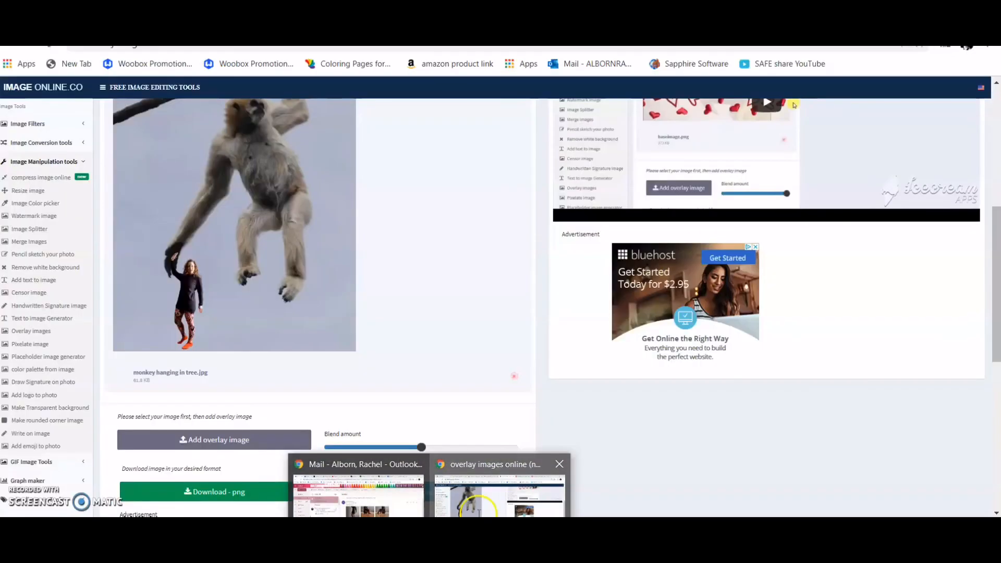
click(508, 513)
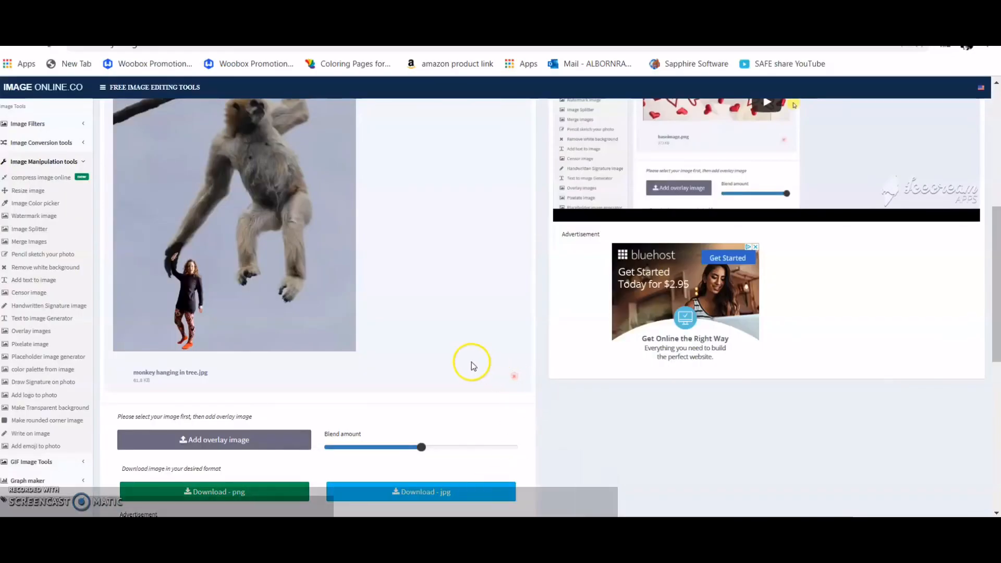
scroll(471, 364, up, 6)
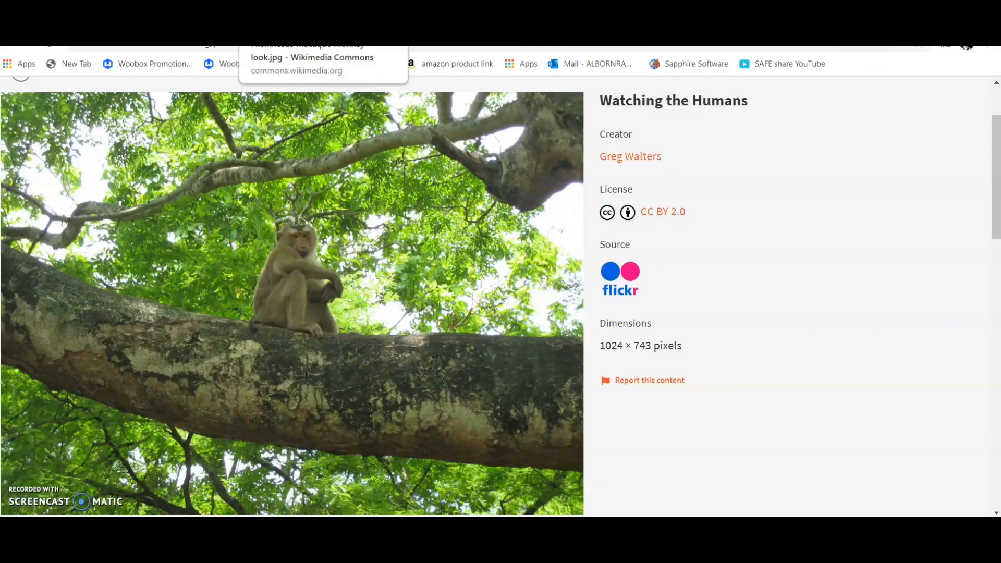
click(417, 20)
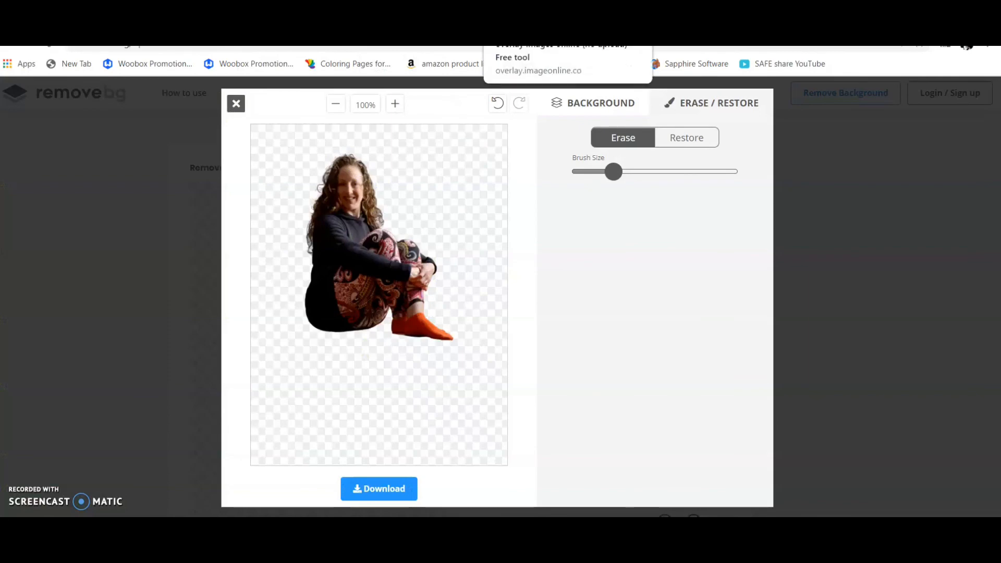
click(542, 20)
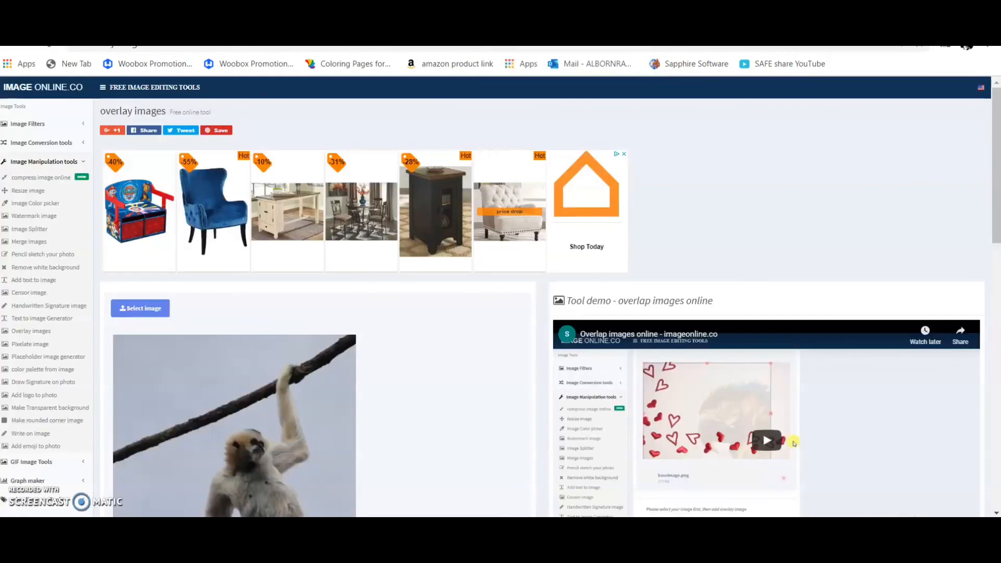